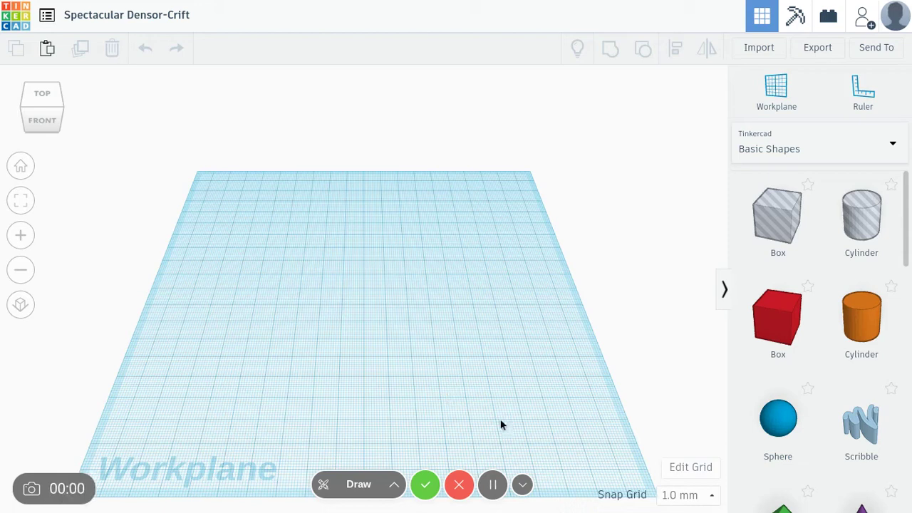
# Step: Place a test box on the workplane and delete it again
pyautogui.click(524, 485)
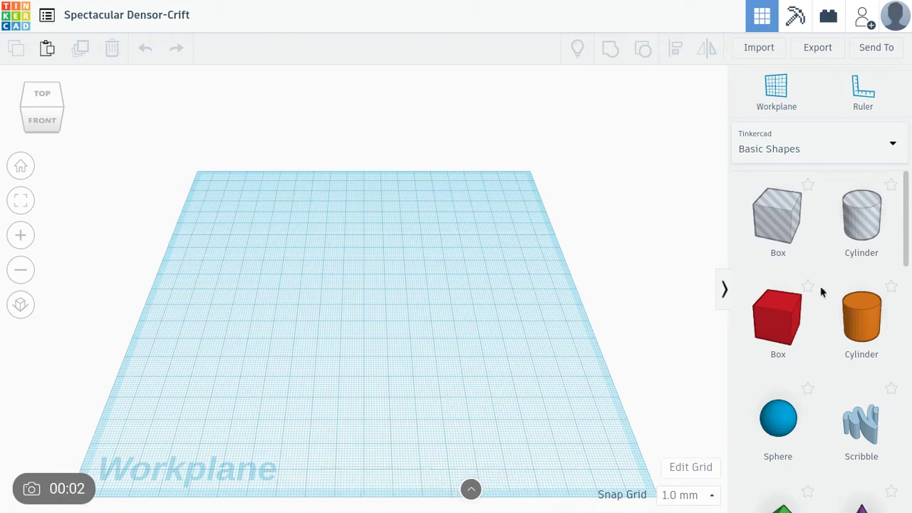
pyautogui.moveTo(783, 324)
pyautogui.mouseDown()
pyautogui.moveTo(236, 240)
pyautogui.moveTo(228, 261)
pyautogui.mouseUp()
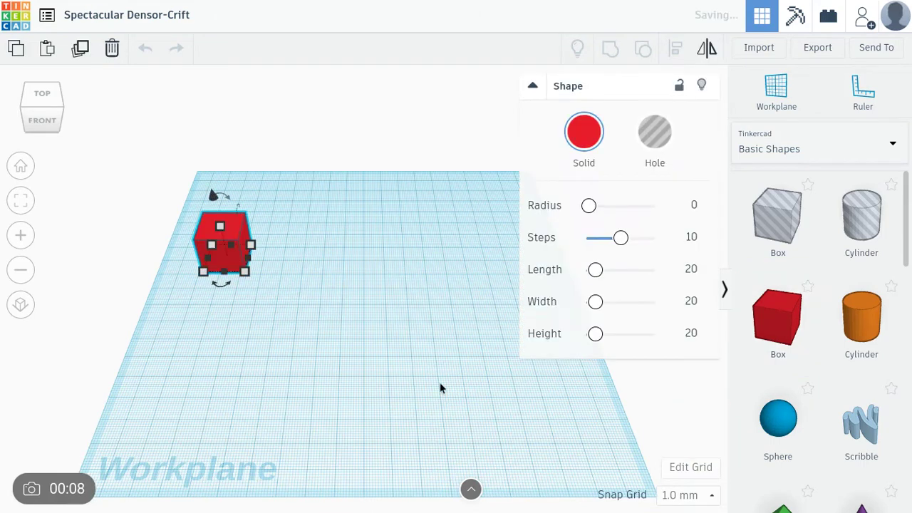
pyautogui.press('Delete')
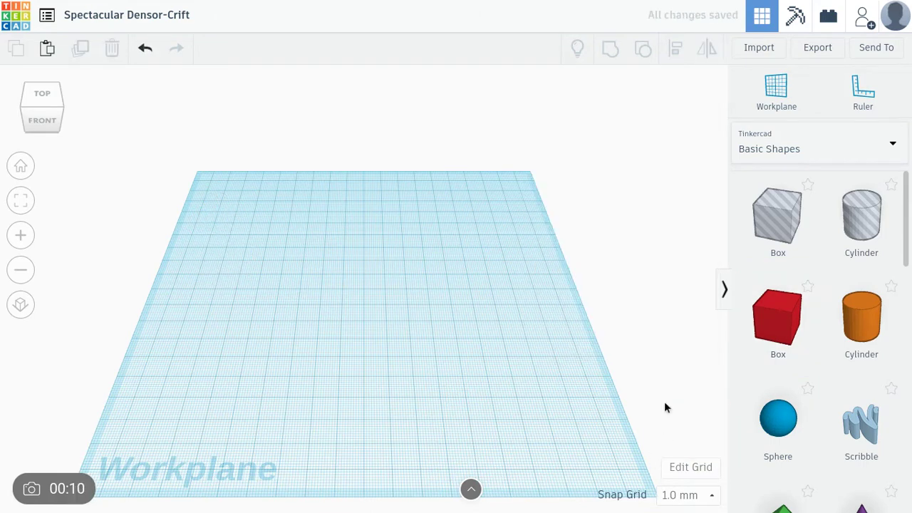
# Step: Try editing the grid size, then apply the Dremel 3D40/3D45 grid preset
pyautogui.click(709, 472)
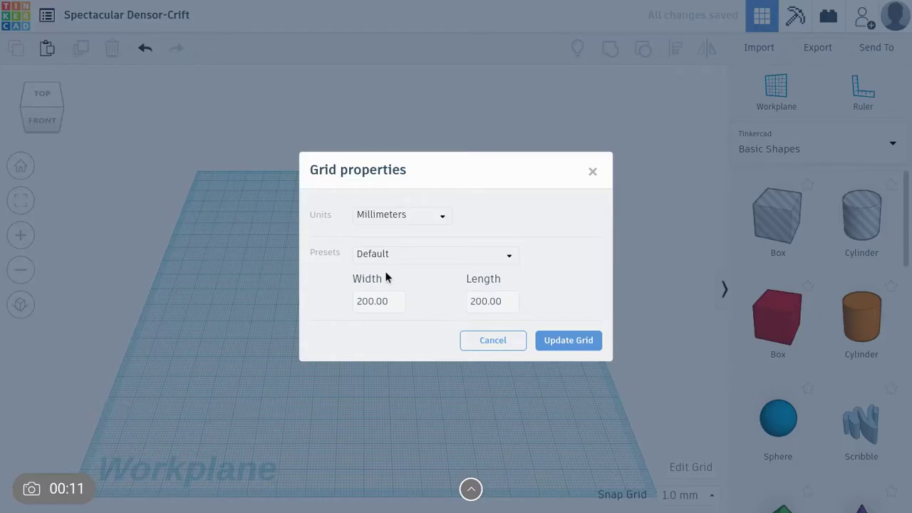
pyautogui.click(363, 300)
pyautogui.press('BackSpace')
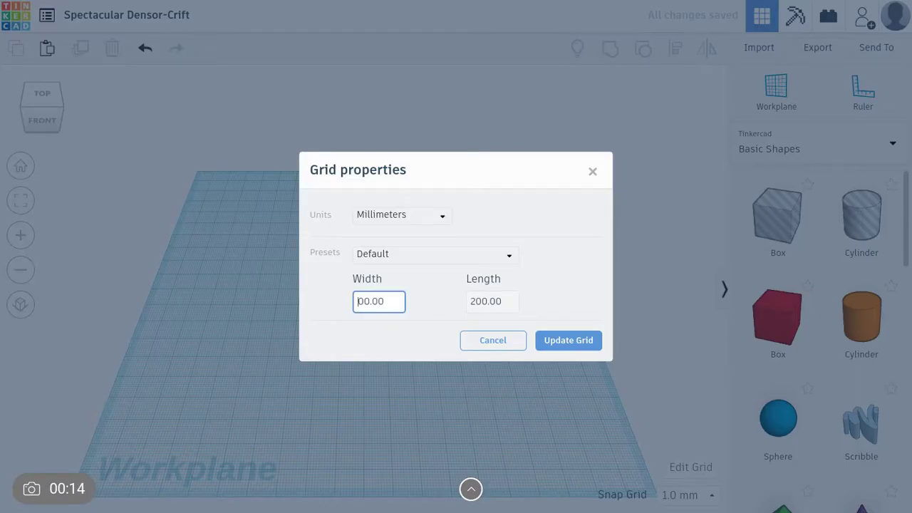
pyautogui.write('4')
pyautogui.click(474, 302)
pyautogui.press('BackSpace')
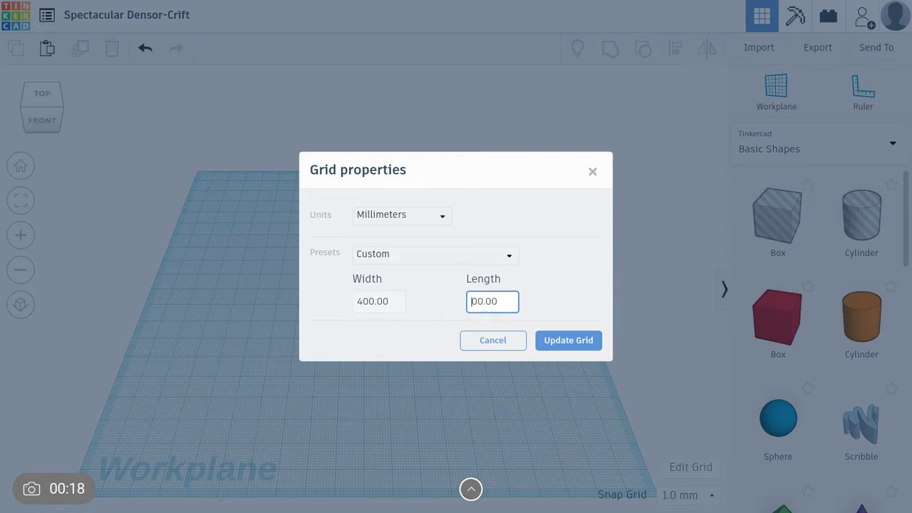
pyautogui.write('4')
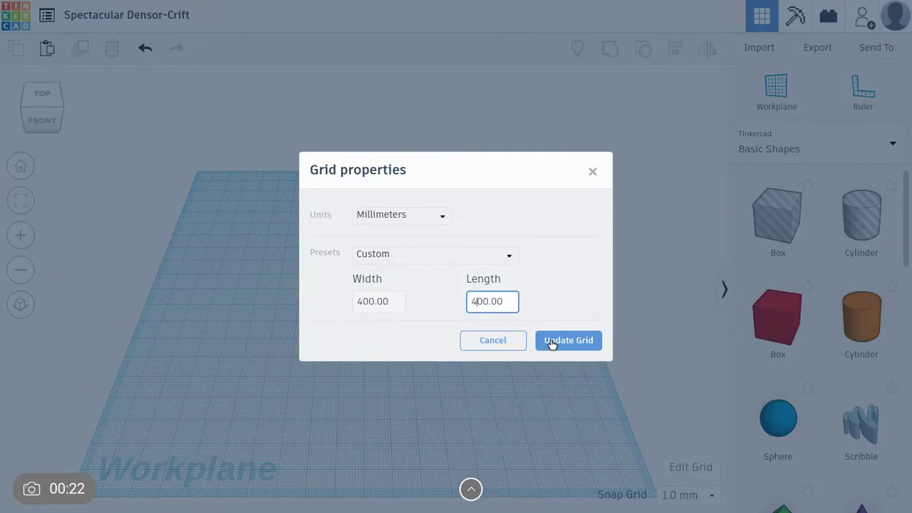
pyautogui.click(507, 259)
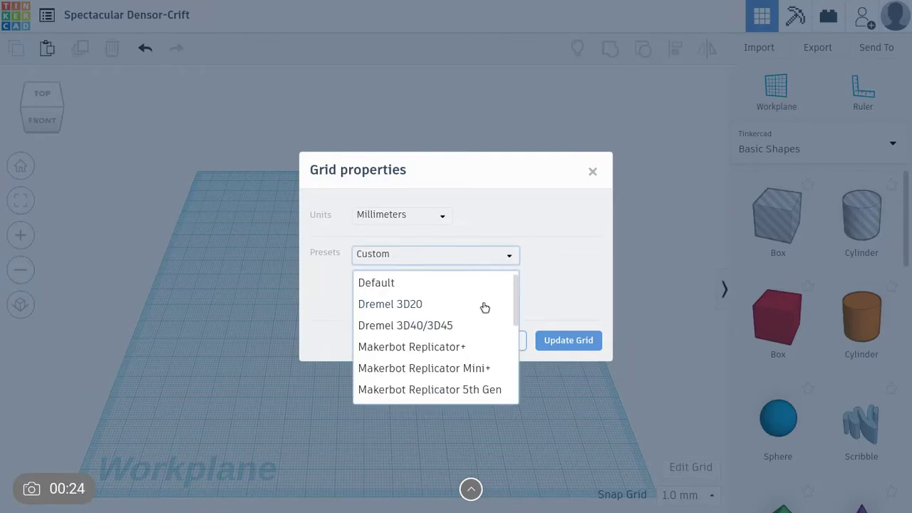
pyautogui.click(454, 329)
pyautogui.click(559, 341)
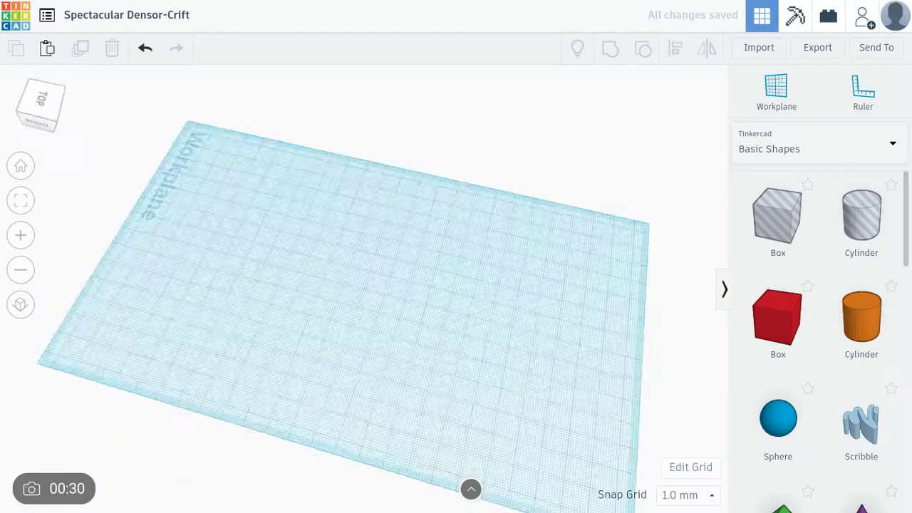
# Step: Return to the Default preset and set a 400 by 400 mm workplane grid
pyautogui.click(690, 466)
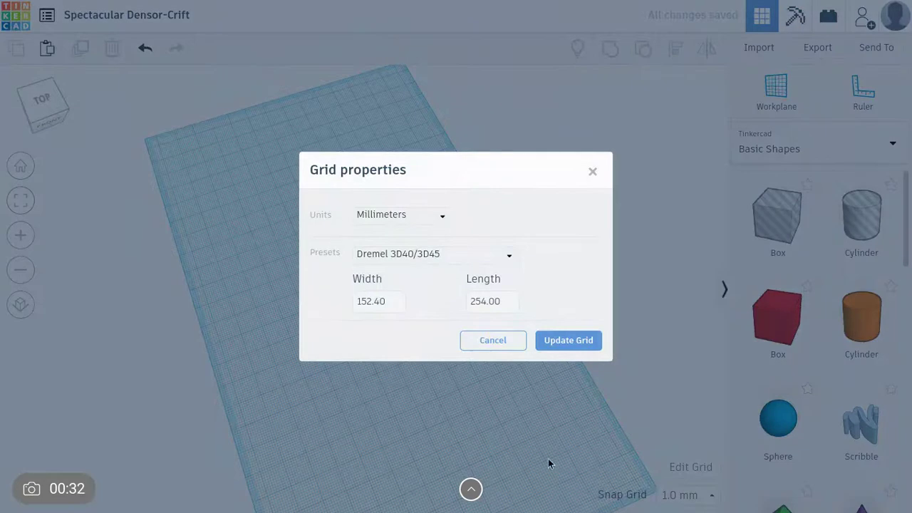
pyautogui.click(428, 258)
pyautogui.click(415, 281)
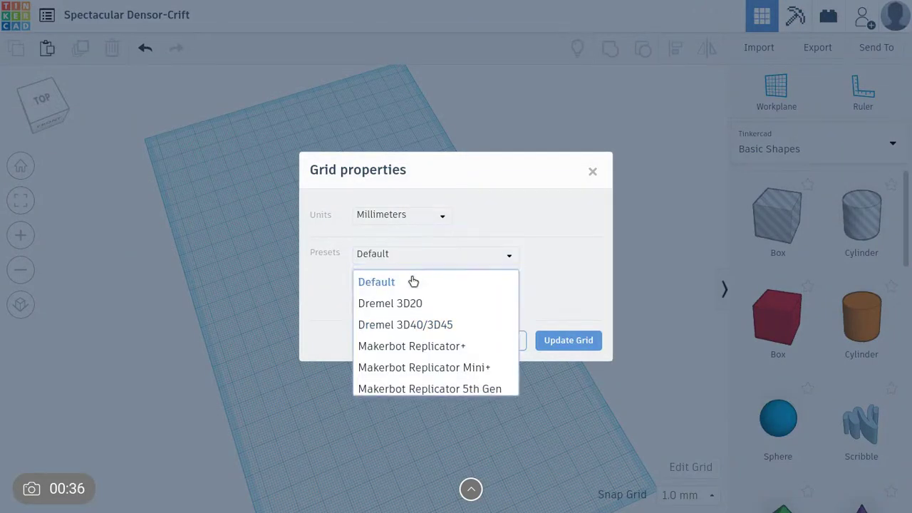
pyautogui.click(380, 306)
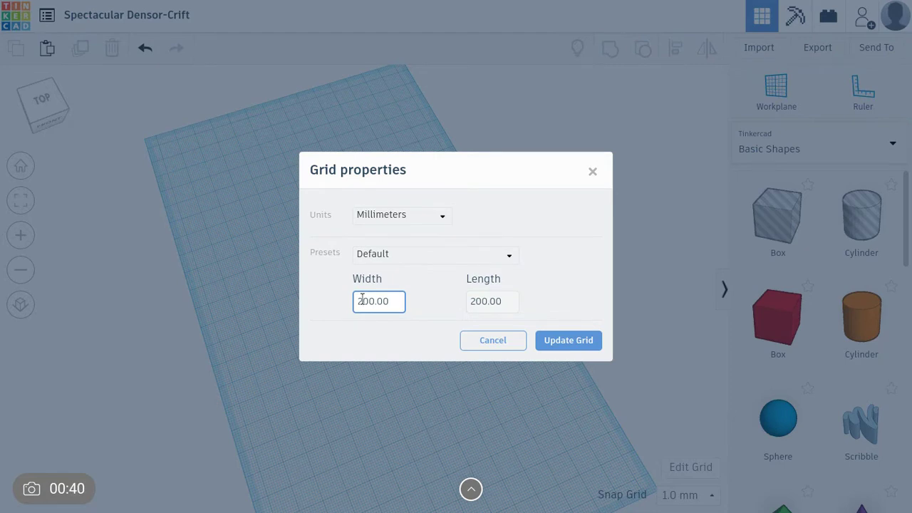
pyautogui.press('BackSpace')
pyautogui.write('4')
pyautogui.click(476, 301)
pyautogui.press('BackSpace')
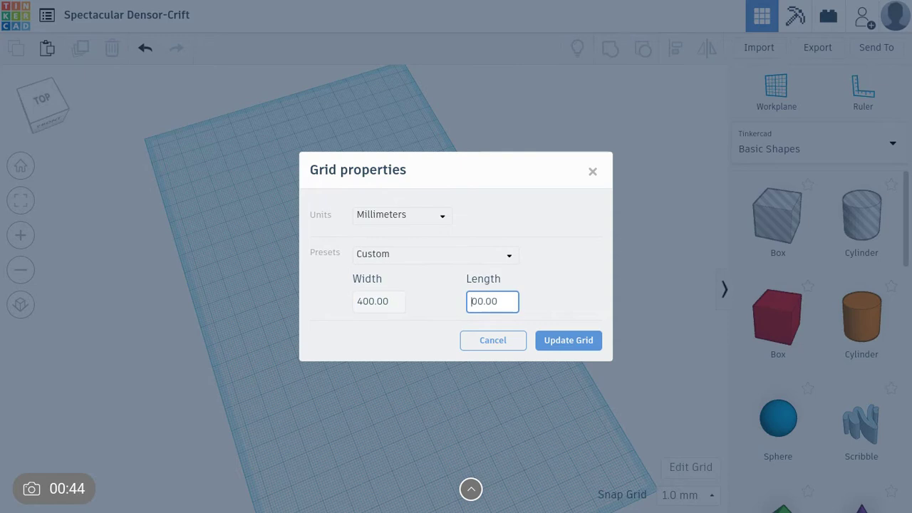
pyautogui.write('4')
pyautogui.click(565, 340)
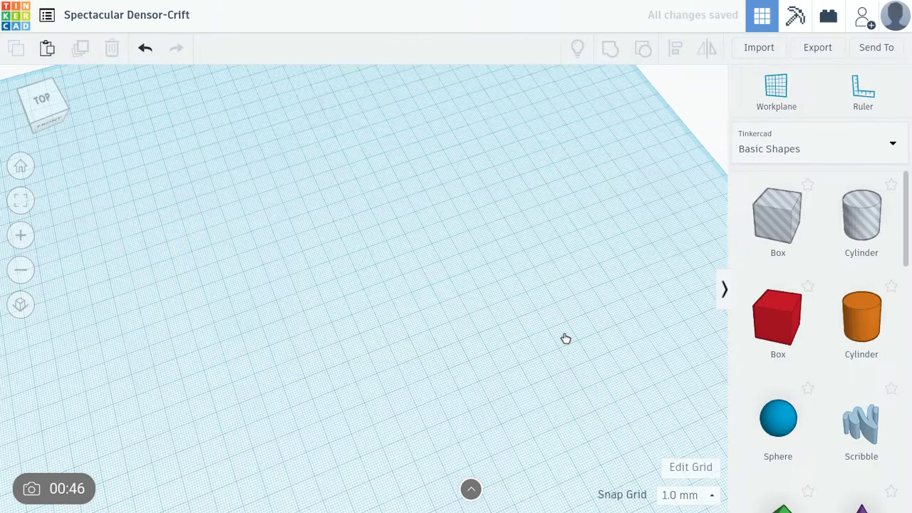
# Step: Place a box near the workplane's top-left corner and make it gray
pyautogui.scroll(-5, 499, 305)
pyautogui.scroll(-3, 499, 305)
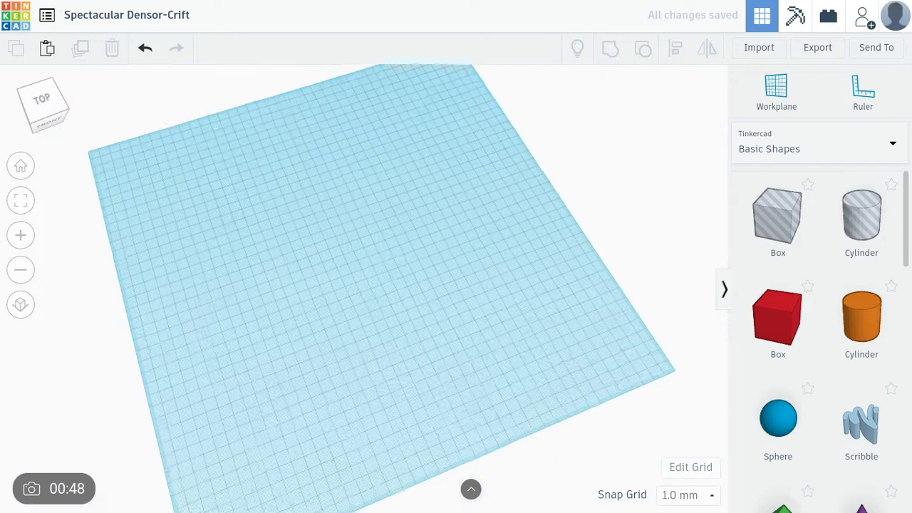
pyautogui.scroll(3, 299, 306)
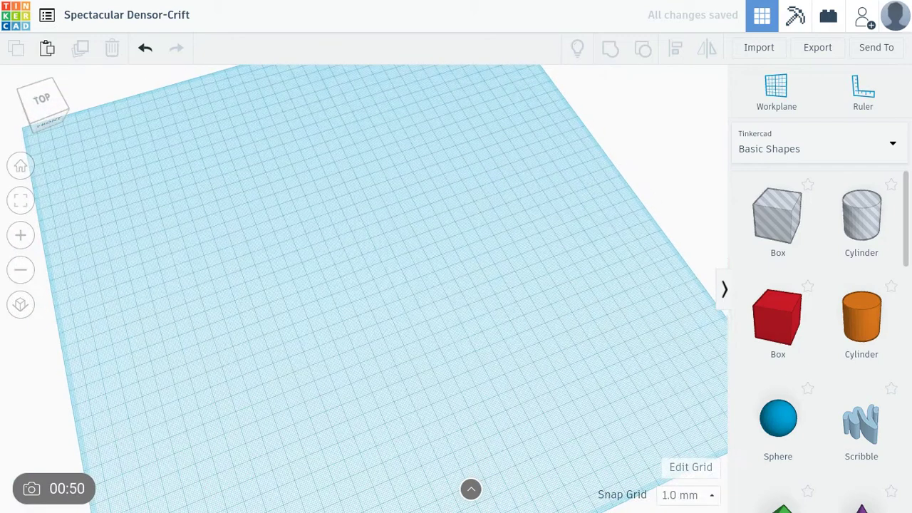
pyautogui.moveTo(778, 321); pyautogui.dragTo(72, 150)
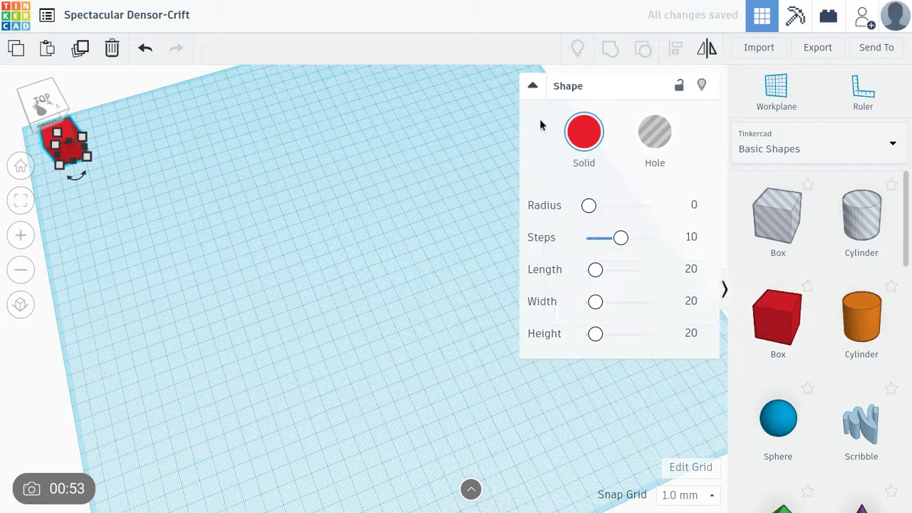
pyautogui.click(583, 132)
pyautogui.click(830, 221)
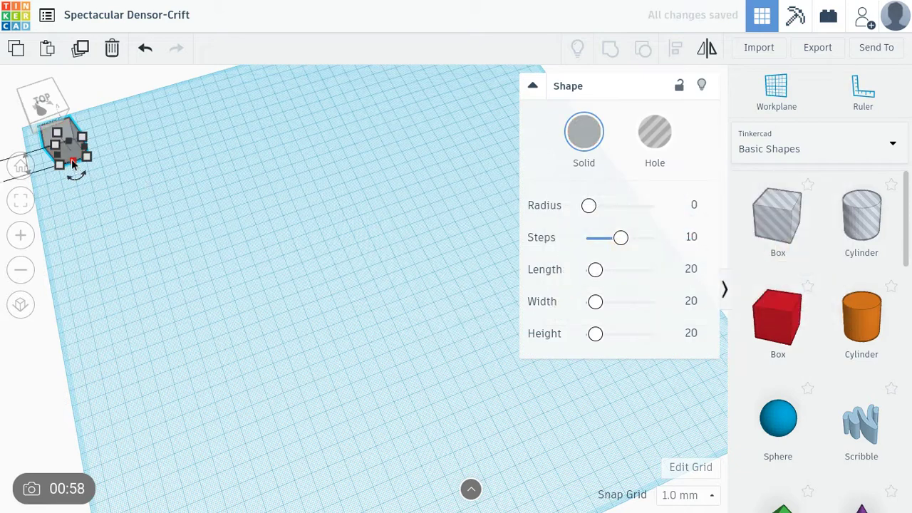
# Step: Stretch the box into a wall 326 mm long and 122 mm tall
pyautogui.moveTo(72, 163); pyautogui.dragTo(91, 300)
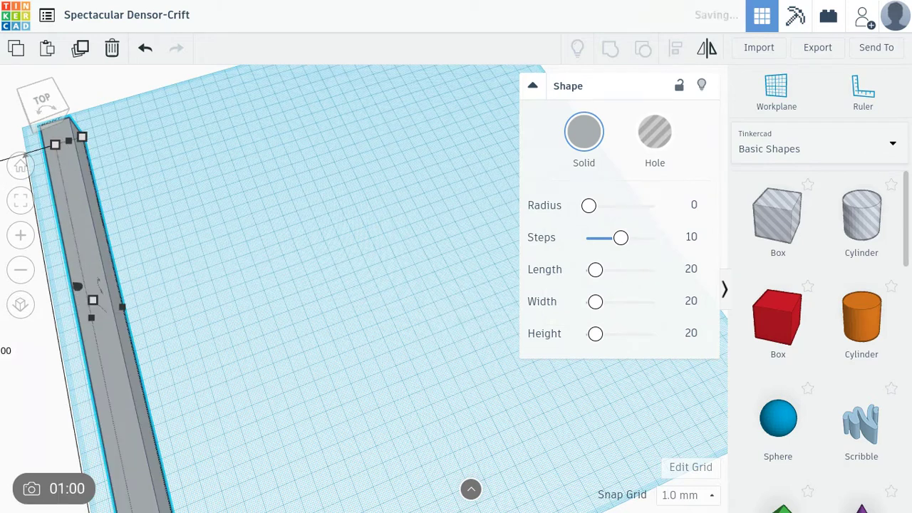
pyautogui.scroll(-3, 97, 284)
pyautogui.moveTo(98, 283); pyautogui.dragTo(113, 448, button='right')
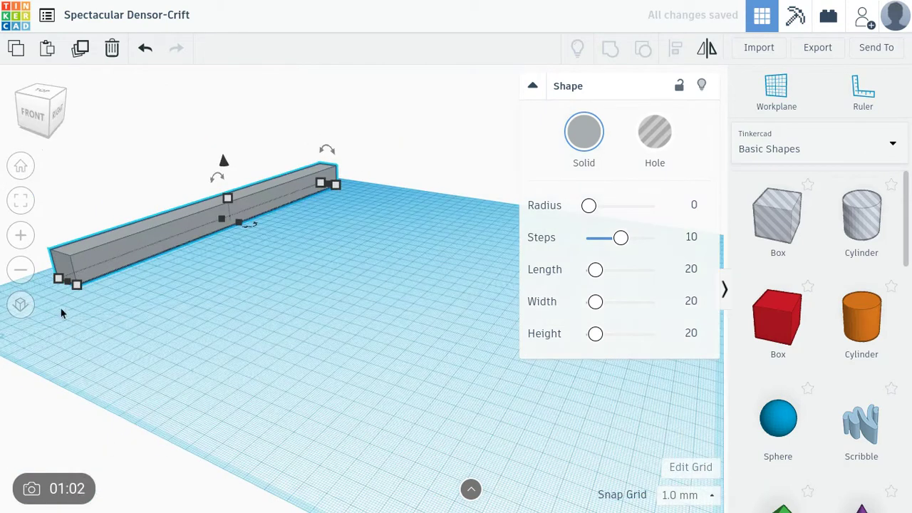
pyautogui.moveTo(68, 281); pyautogui.dragTo(10, 308)
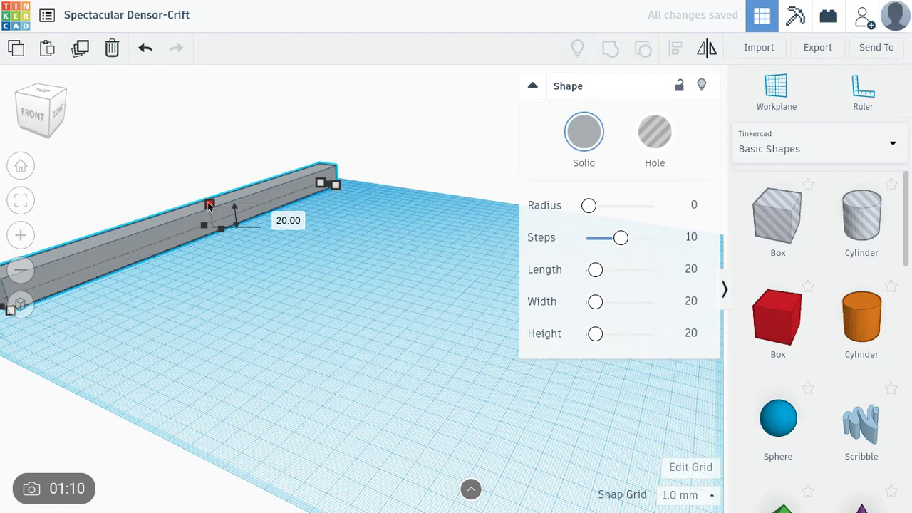
pyautogui.moveTo(207, 204); pyautogui.dragTo(219, 73)
pyautogui.press('Escape')
pyautogui.scroll(-5, 356, 285)
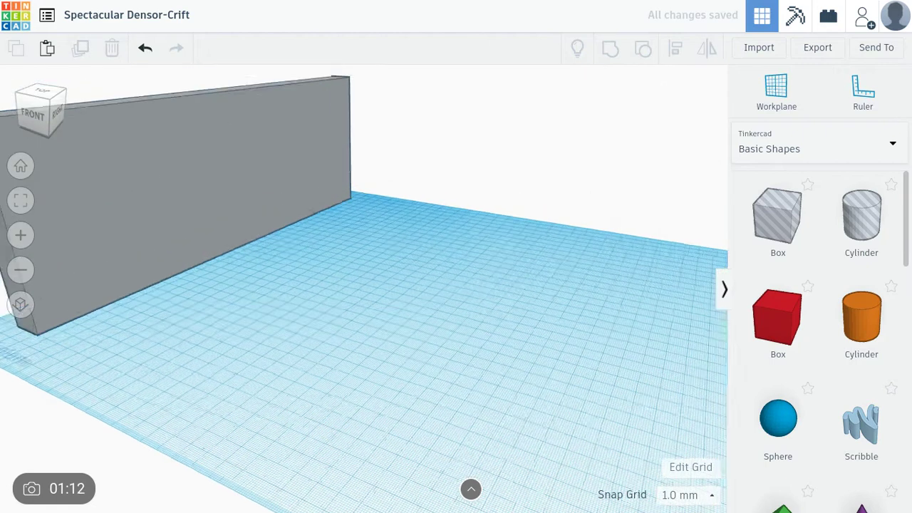
pyautogui.scroll(2, 428, 321)
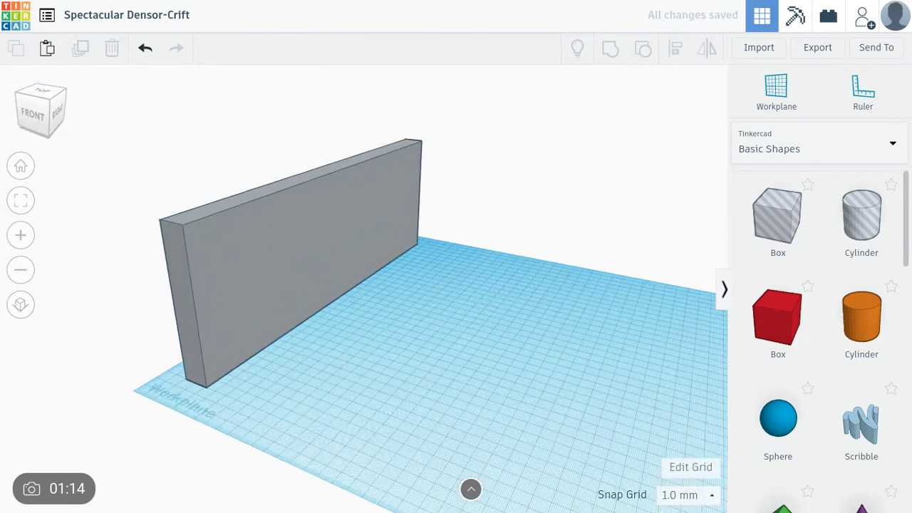
# Step: Duplicate the wall, move the copy forward and turn it about 90 degrees
pyautogui.click(289, 245)
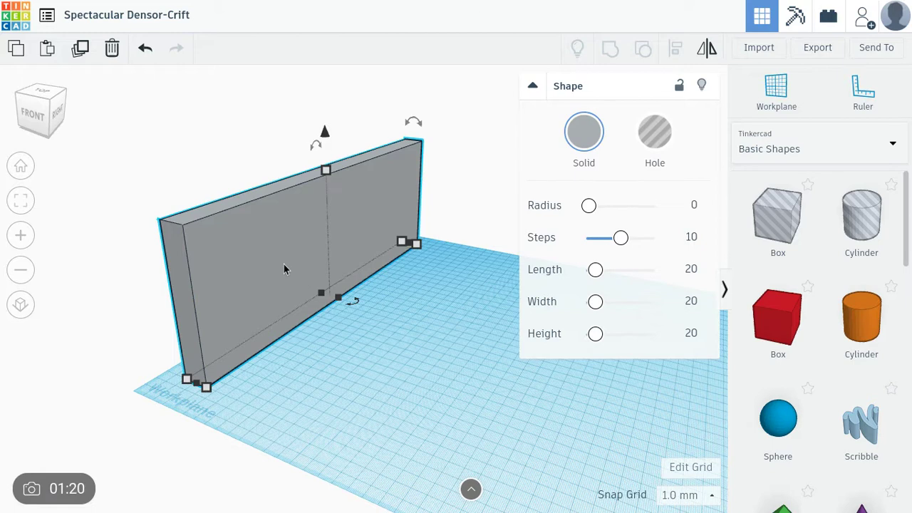
pyautogui.hotkey('ctrl', 'd')
pyautogui.hotkey('ctrl', 'd')
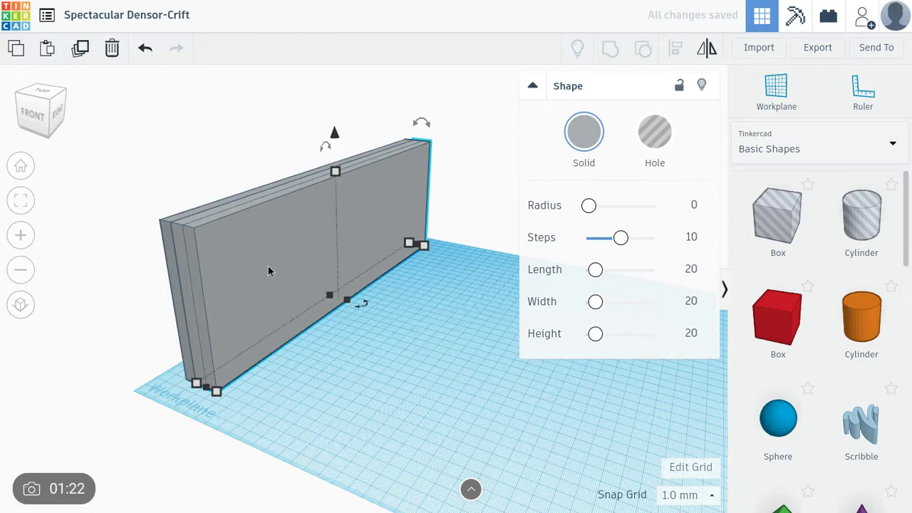
pyautogui.moveTo(268, 266); pyautogui.dragTo(379, 245)
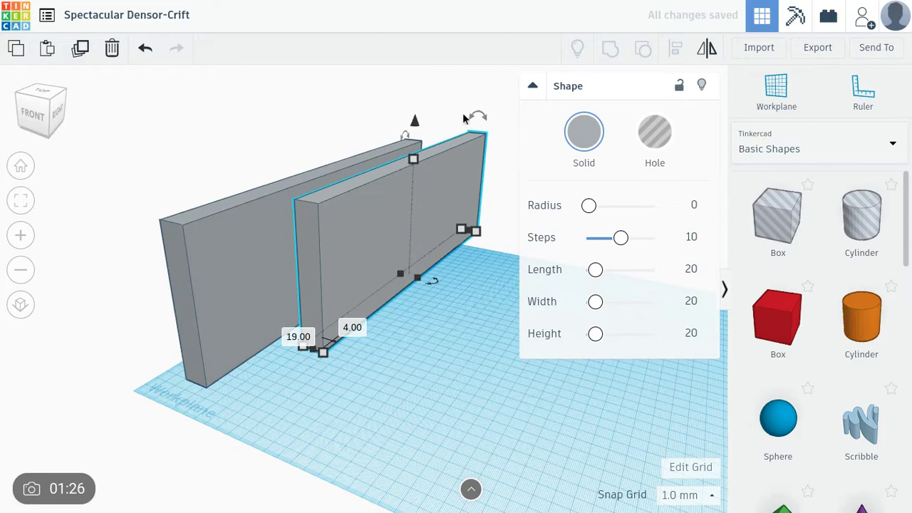
pyautogui.moveTo(441, 287); pyautogui.dragTo(601, 214)
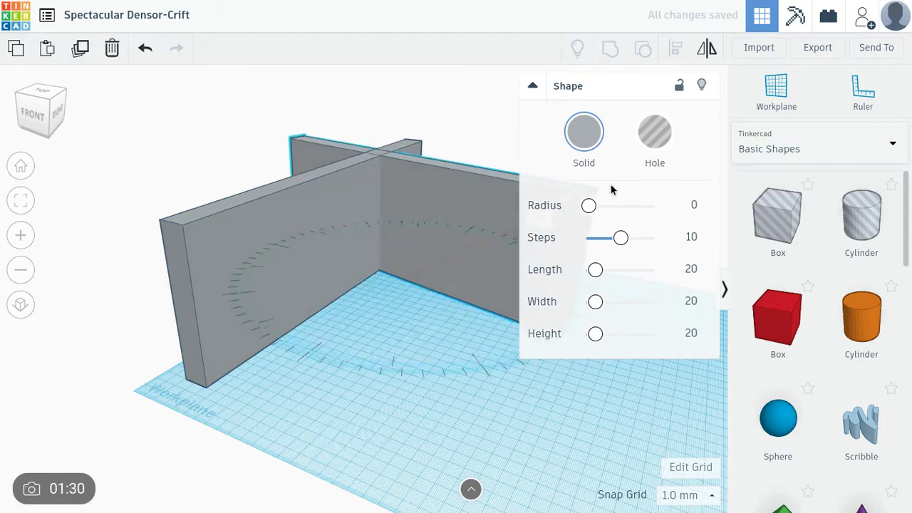
pyautogui.moveTo(602, 214); pyautogui.dragTo(611, 189)
# Step: Settle the copy at a right angle and check the cross from above
pyautogui.click(533, 86)
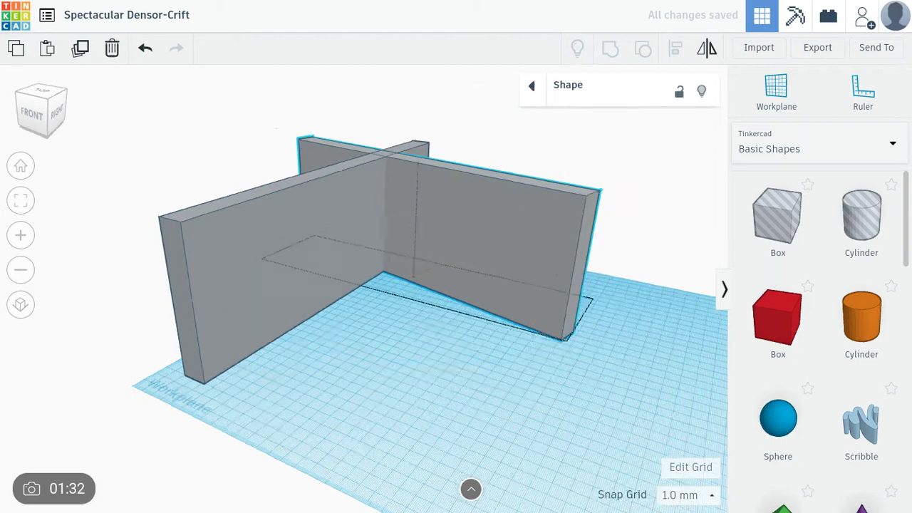
pyautogui.moveTo(427, 321); pyautogui.dragTo(541, 299, button='right')
pyautogui.moveTo(427, 321); pyautogui.dragTo(456, 313, button='right')
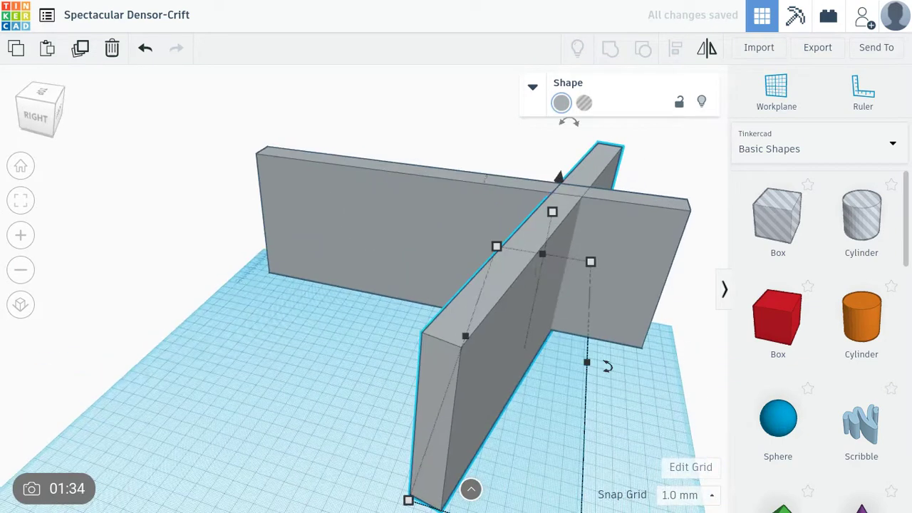
pyautogui.scroll(-2, 554, 283)
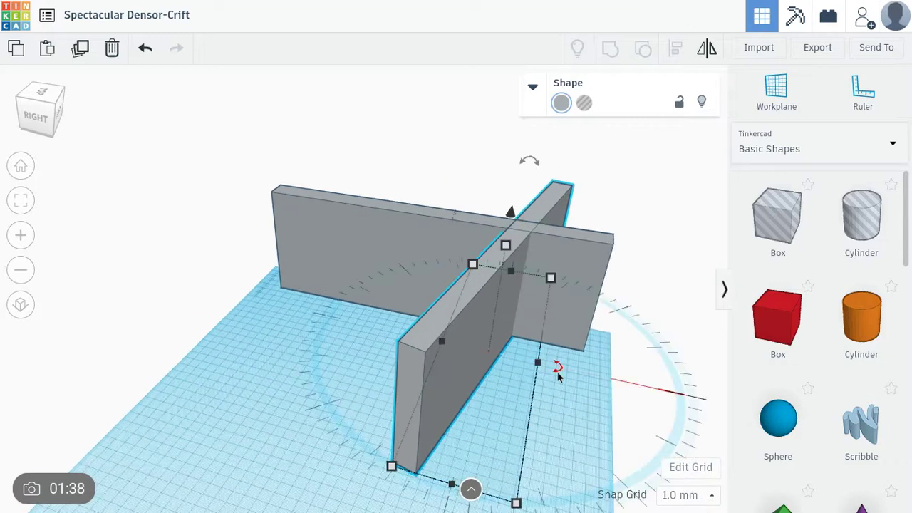
pyautogui.moveTo(557, 372)
pyautogui.mouseDown()
pyautogui.moveTo(605, 349)
pyautogui.moveTo(544, 368)
pyautogui.moveTo(514, 361)
pyautogui.moveTo(528, 375)
pyautogui.mouseUp()
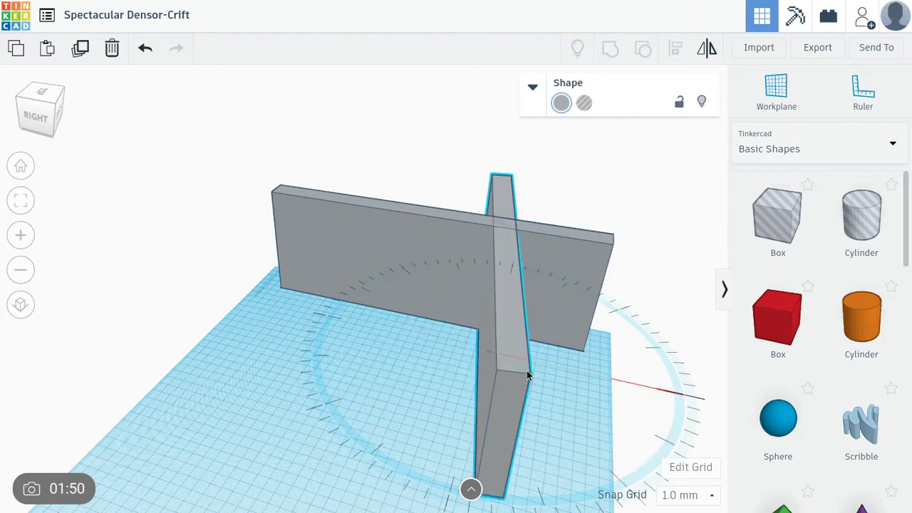
pyautogui.moveTo(527, 370); pyautogui.dragTo(528, 371)
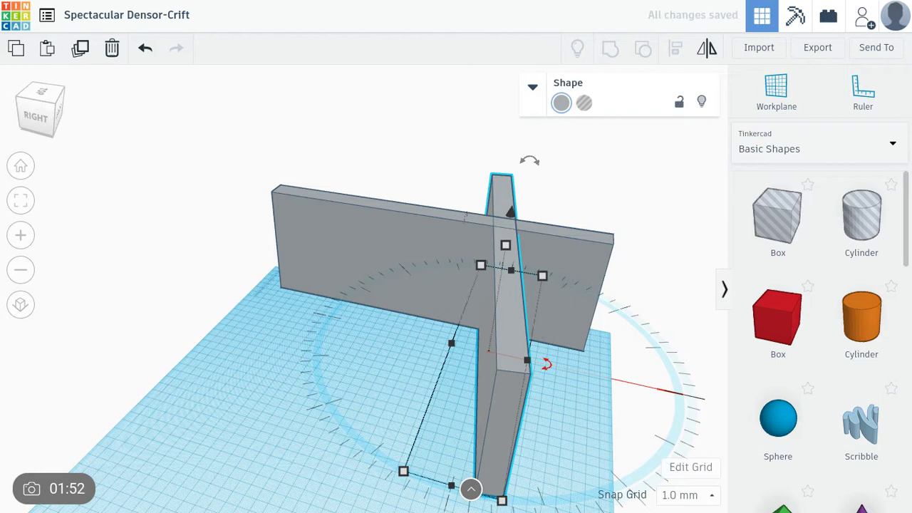
pyautogui.moveTo(356, 321); pyautogui.dragTo(299, 214, button='right')
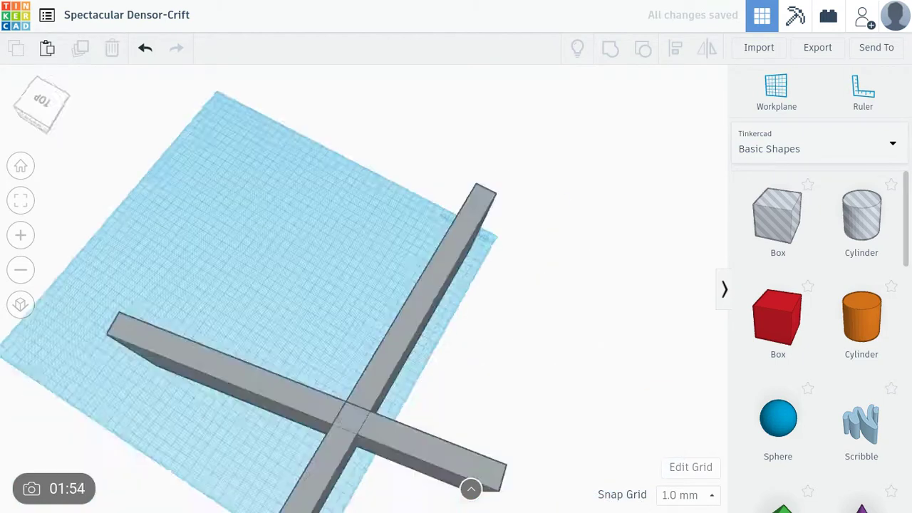
pyautogui.moveTo(385, 435)
pyautogui.mouseDown(button='right')
pyautogui.moveTo(419, 440)
pyautogui.moveTo(387, 470)
pyautogui.mouseUp(button='right')
pyautogui.scroll(-3, 386, 456)
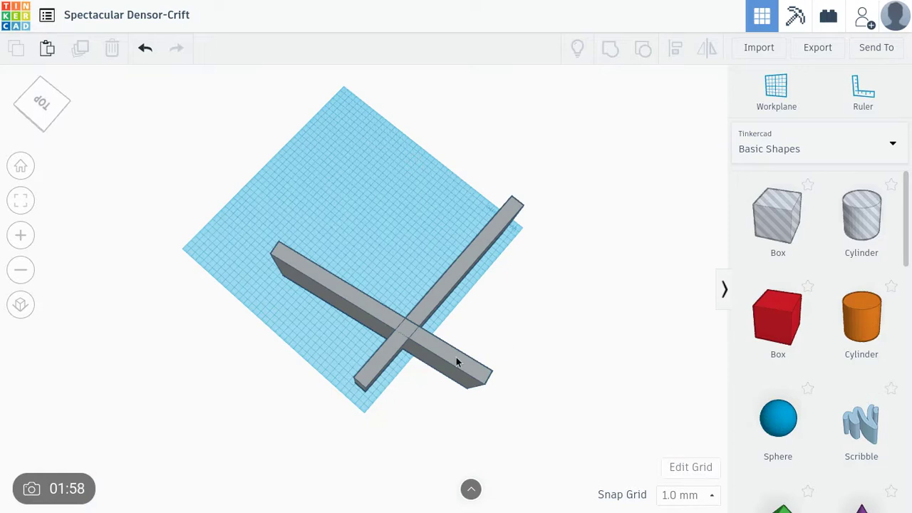
# Step: Rotate one bar and slide it to the lower-left edge so its end meets the other wall
pyautogui.click(456, 357)
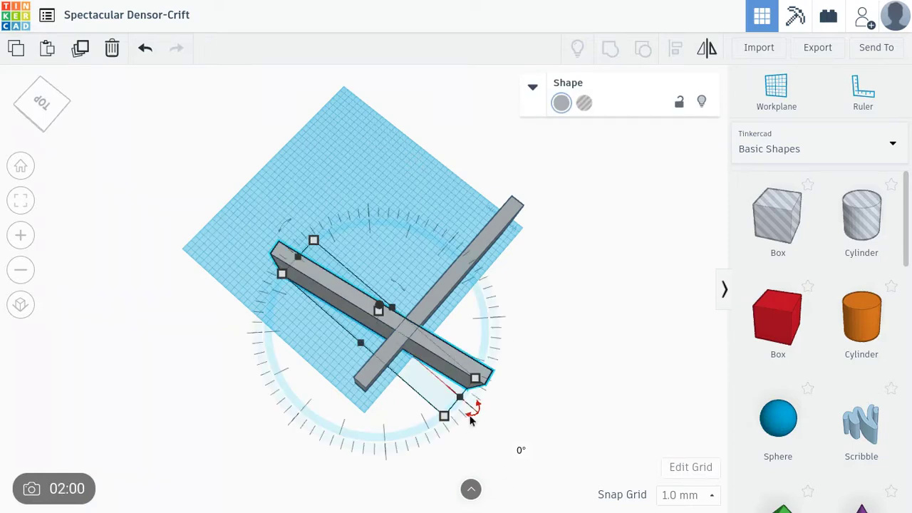
pyautogui.moveTo(469, 428)
pyautogui.mouseDown()
pyautogui.moveTo(470, 421)
pyautogui.moveTo(460, 441)
pyautogui.moveTo(441, 445)
pyautogui.moveTo(455, 436)
pyautogui.mouseUp()
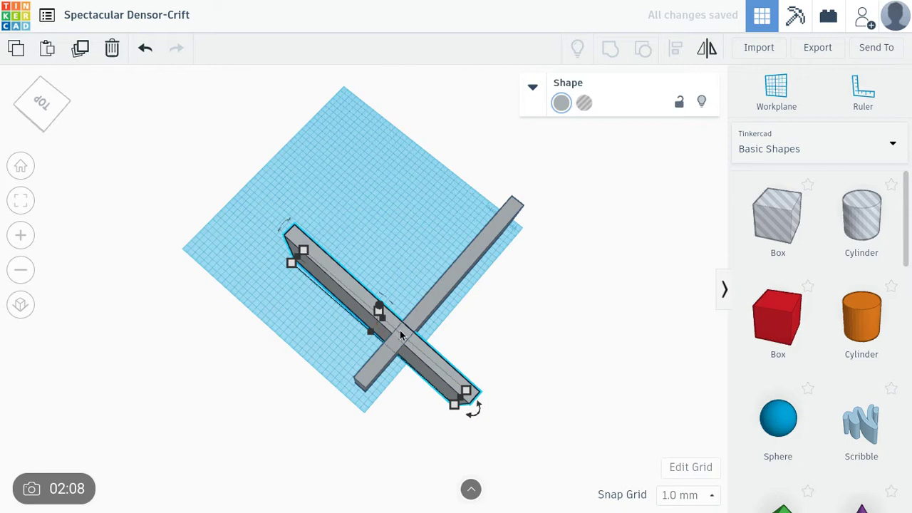
pyautogui.moveTo(400, 335)
pyautogui.mouseDown()
pyautogui.moveTo(300, 372)
pyautogui.moveTo(291, 328)
pyautogui.mouseUp()
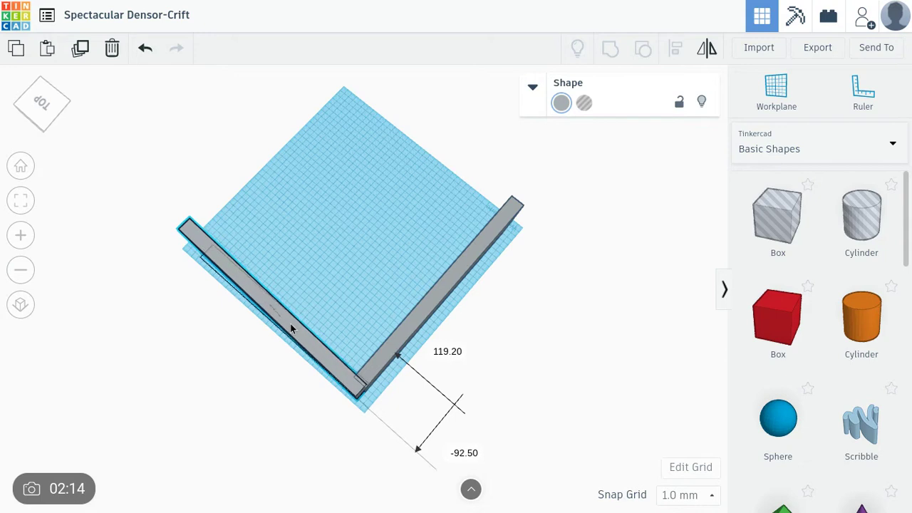
pyautogui.moveTo(291, 328); pyautogui.dragTo(291, 329)
pyautogui.click(598, 432)
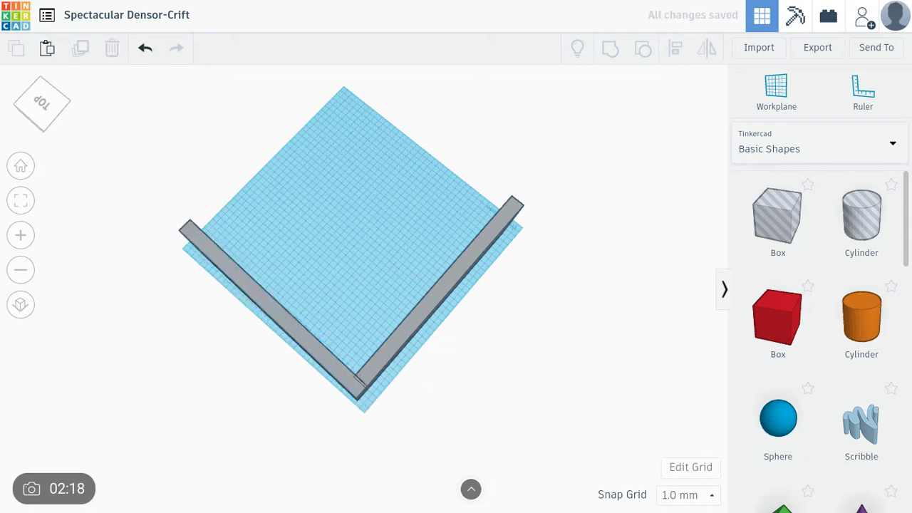
pyautogui.moveTo(598, 433)
pyautogui.mouseDown(button='right')
pyautogui.moveTo(499, 399)
pyautogui.moveTo(625, 436)
pyautogui.mouseUp(button='right')
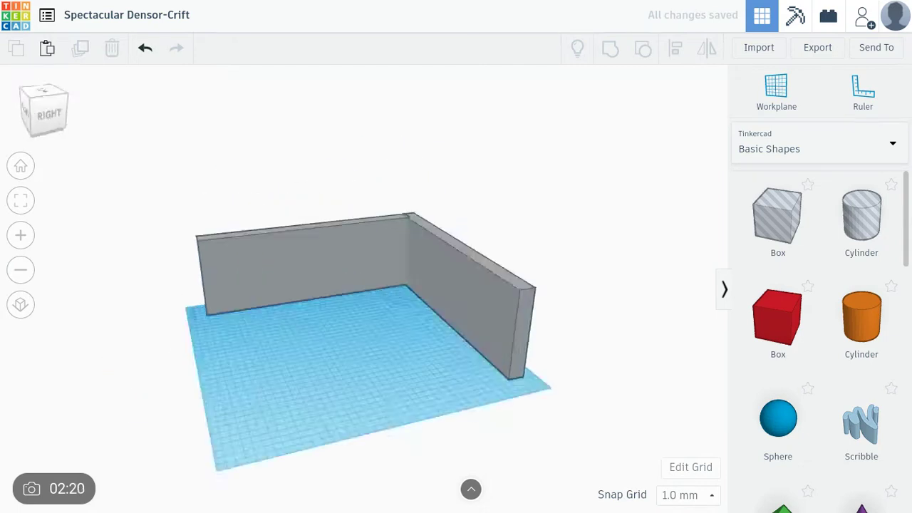
# Step: Copy the back wall and slide the copy forward along the right edge
pyautogui.click(499, 283)
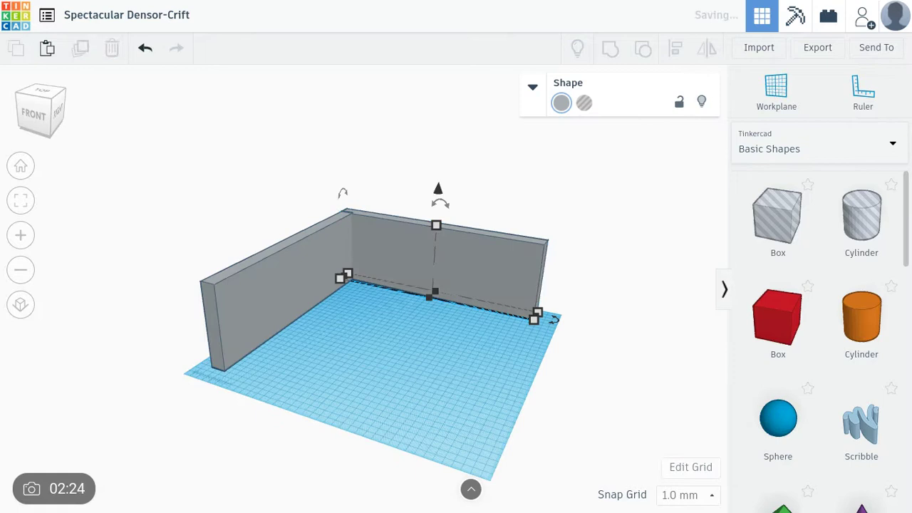
pyautogui.hotkey('ctrl', 'v')
pyautogui.moveTo(526, 287)
pyautogui.mouseDown()
pyautogui.moveTo(486, 349)
pyautogui.moveTo(497, 350)
pyautogui.mouseUp()
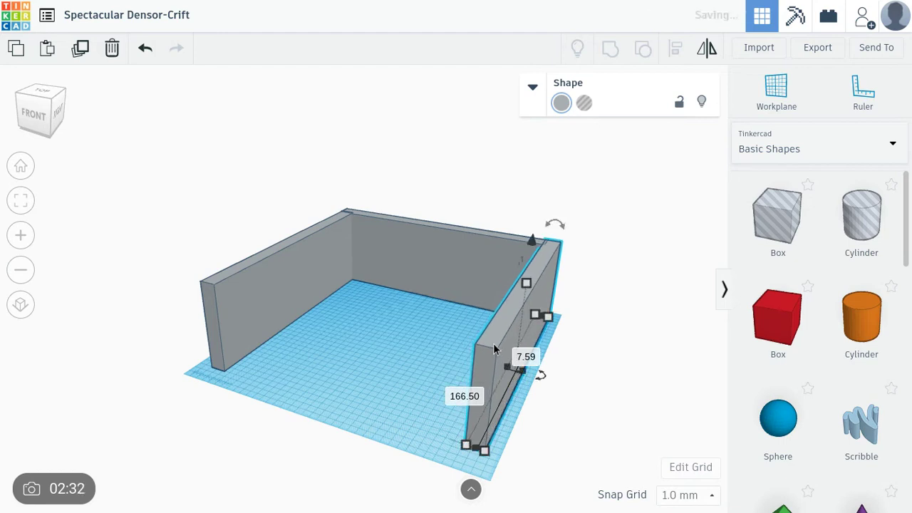
pyautogui.moveTo(499, 356); pyautogui.dragTo(427, 428, button='right')
pyautogui.moveTo(499, 428); pyautogui.dragTo(488, 430, button='right')
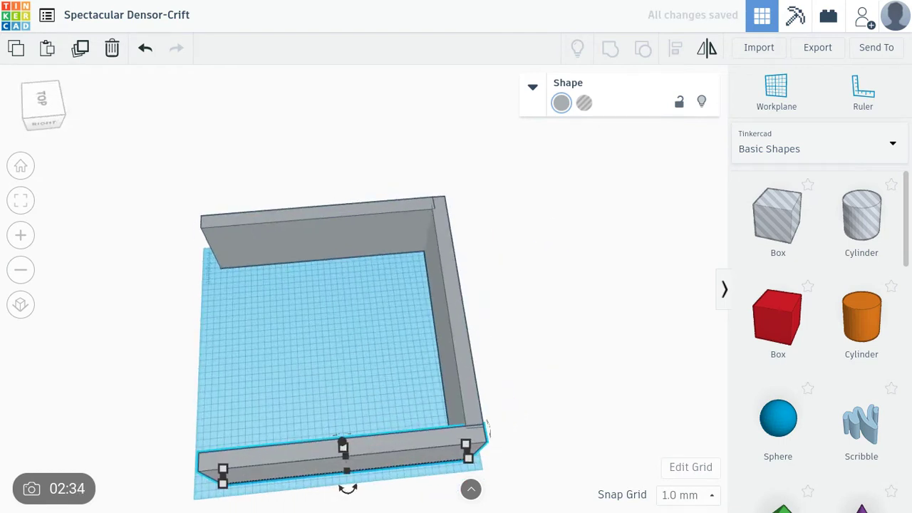
pyautogui.click(612, 388)
pyautogui.moveTo(612, 389)
pyautogui.mouseDown(button='right')
pyautogui.moveTo(542, 335)
pyautogui.moveTo(711, 370)
pyautogui.mouseUp(button='right')
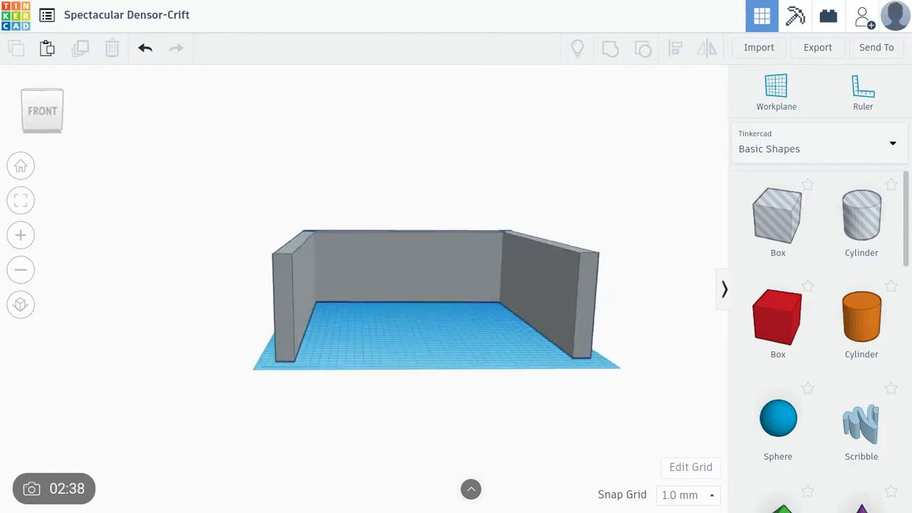
# Step: Duplicate the right wall, rotate the copy -90° and move it to the front edge
pyautogui.click(590, 295)
pyautogui.hotkey('ctrl', 'd')
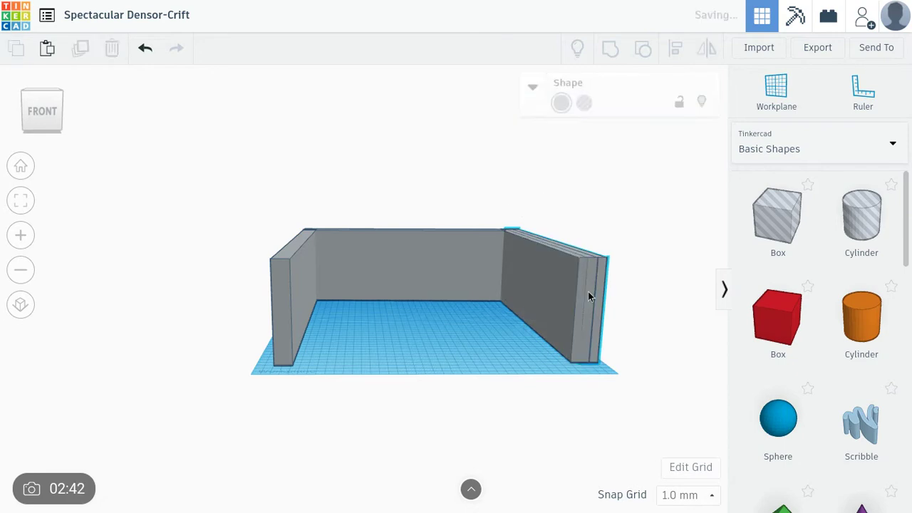
pyautogui.moveTo(588, 292)
pyautogui.mouseDown()
pyautogui.moveTo(598, 293)
pyautogui.moveTo(427, 326)
pyautogui.moveTo(426, 305)
pyautogui.mouseUp()
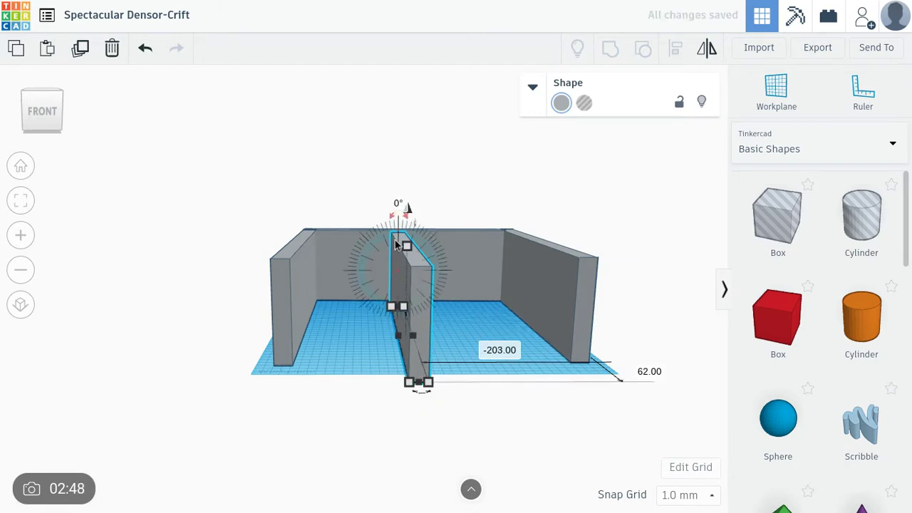
pyautogui.moveTo(418, 399)
pyautogui.mouseDown()
pyautogui.moveTo(626, 340)
pyautogui.moveTo(625, 329)
pyautogui.moveTo(625, 338)
pyautogui.mouseUp()
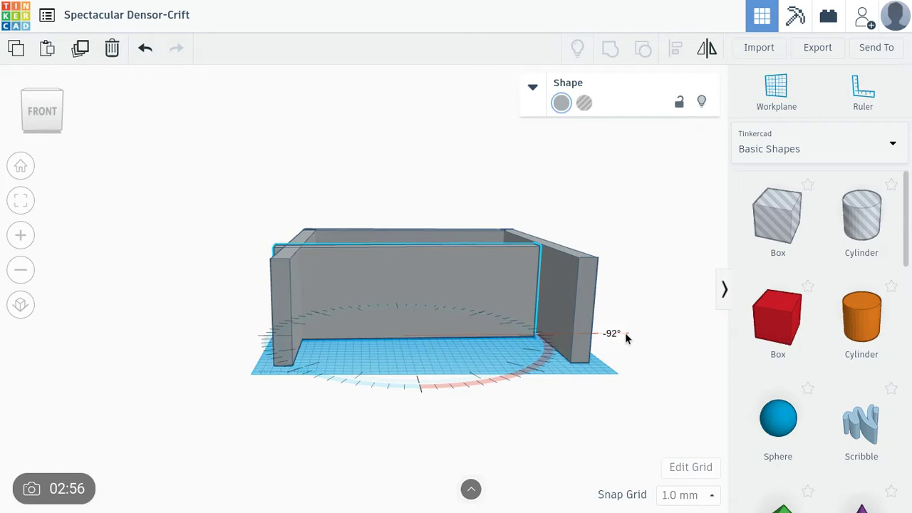
pyautogui.moveTo(626, 337); pyautogui.dragTo(626, 336)
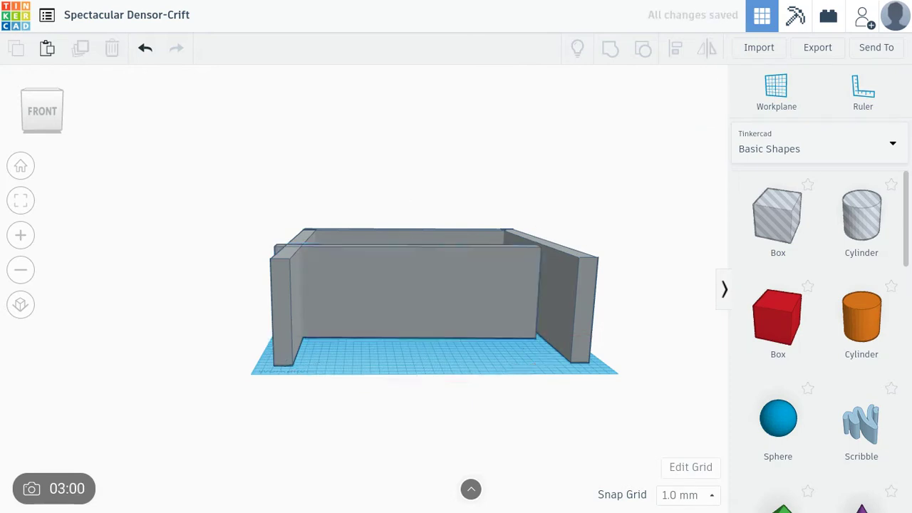
pyautogui.moveTo(626, 336); pyautogui.dragTo(627, 400, button='right')
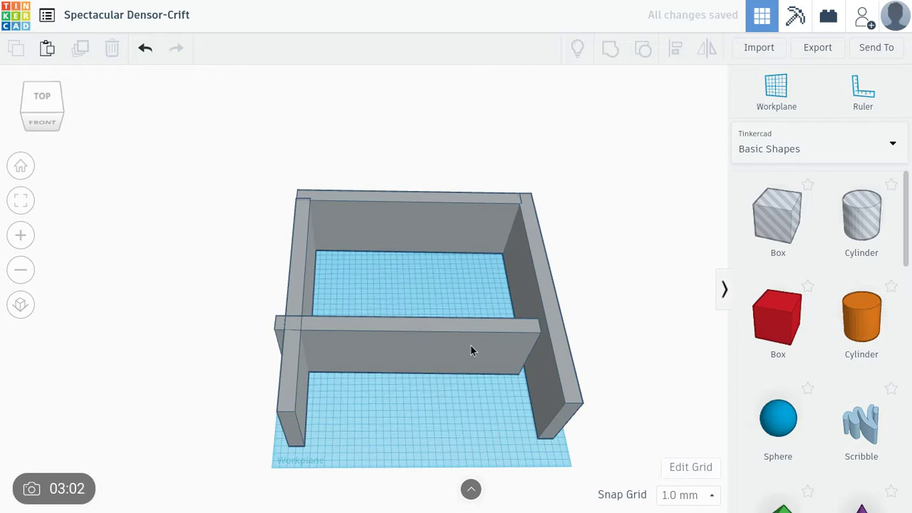
pyautogui.moveTo(475, 345); pyautogui.dragTo(497, 420)
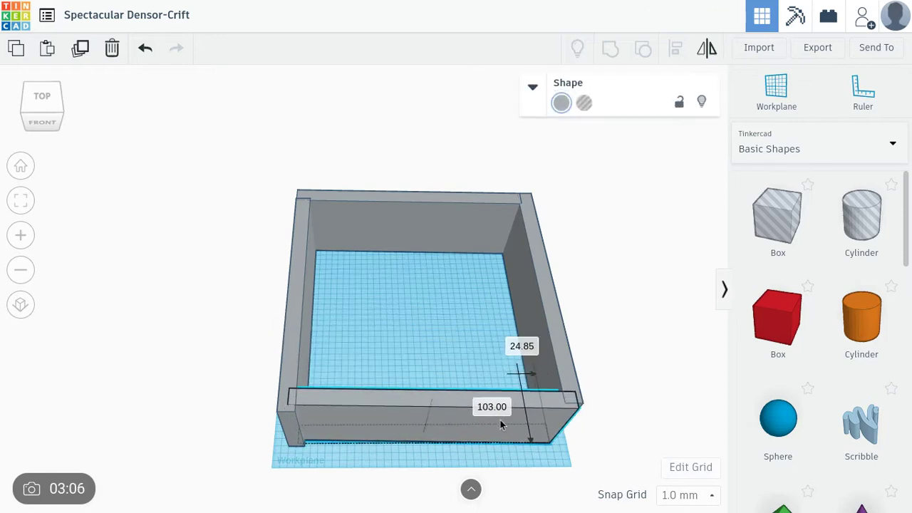
# Step: Nudge the front wall into line and lengthen the right wall to 353
pyautogui.moveTo(498, 420); pyautogui.dragTo(501, 423)
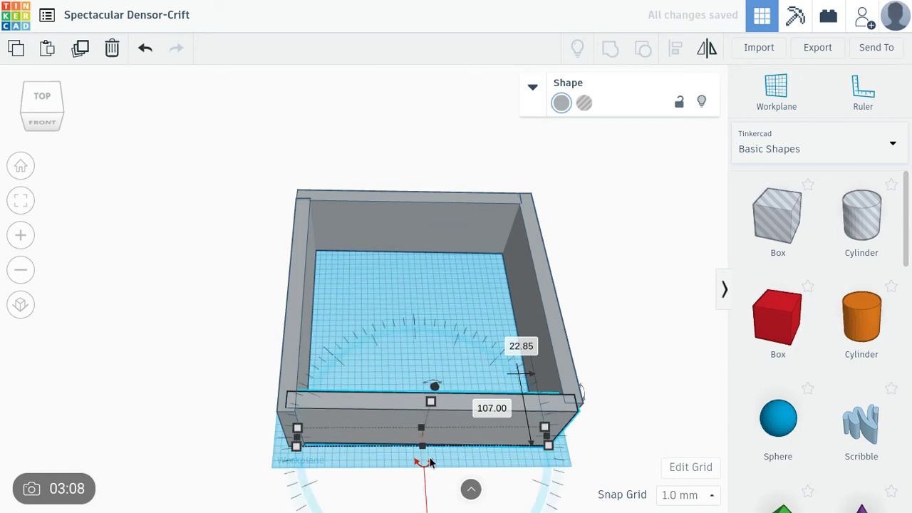
pyautogui.moveTo(430, 458); pyautogui.dragTo(432, 463)
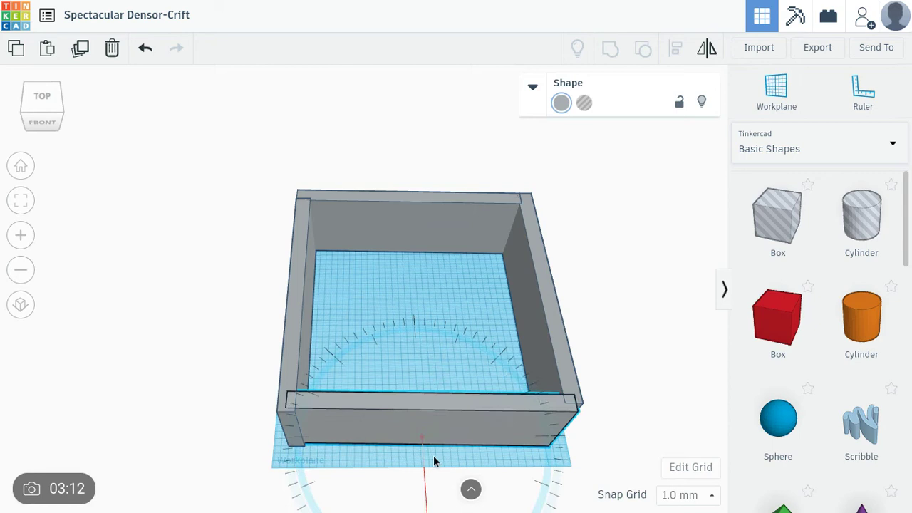
pyautogui.click(546, 372)
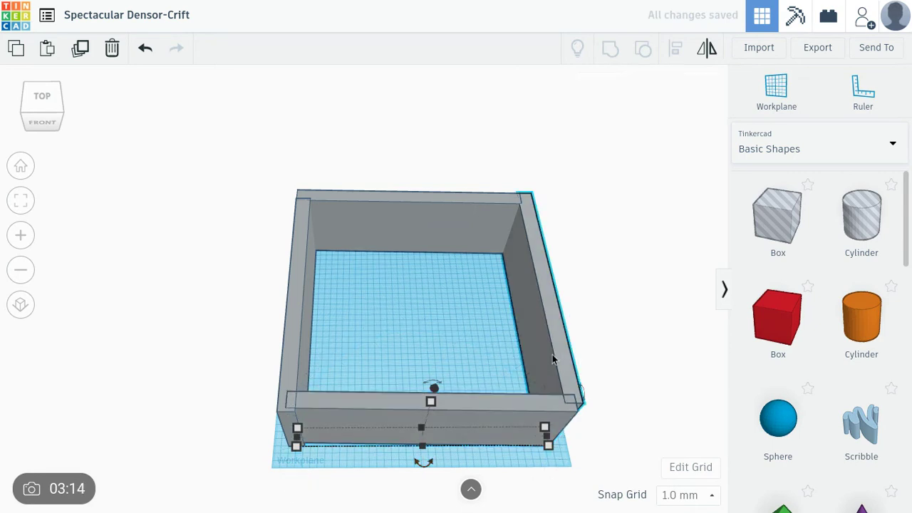
pyautogui.moveTo(539, 438)
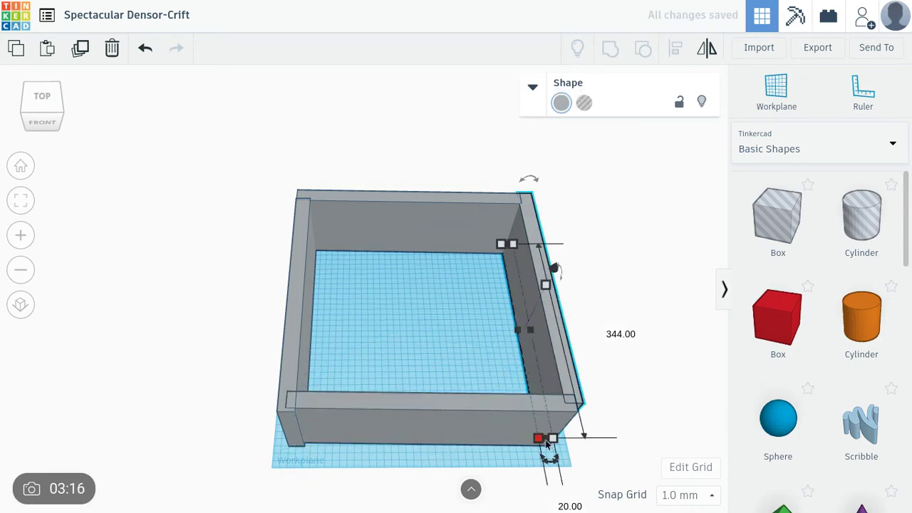
pyautogui.moveTo(547, 440); pyautogui.dragTo(553, 444)
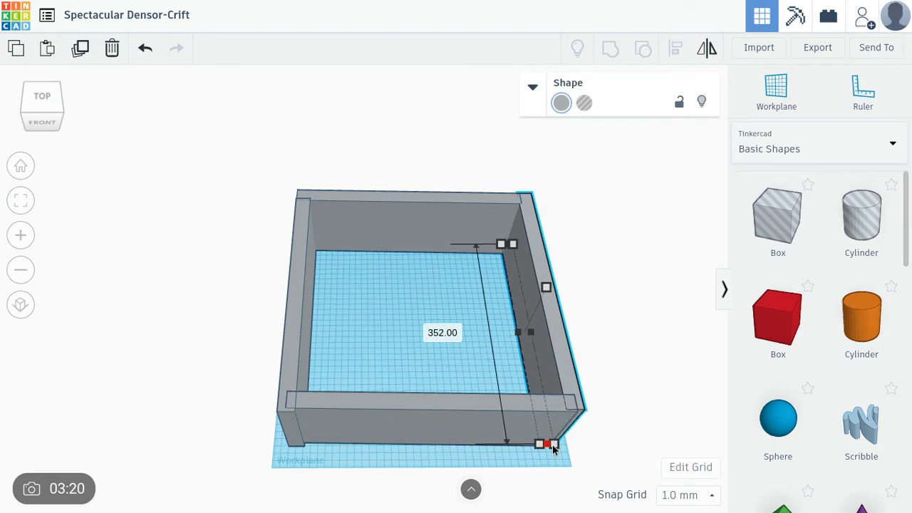
pyautogui.moveTo(555, 449); pyautogui.dragTo(554, 445)
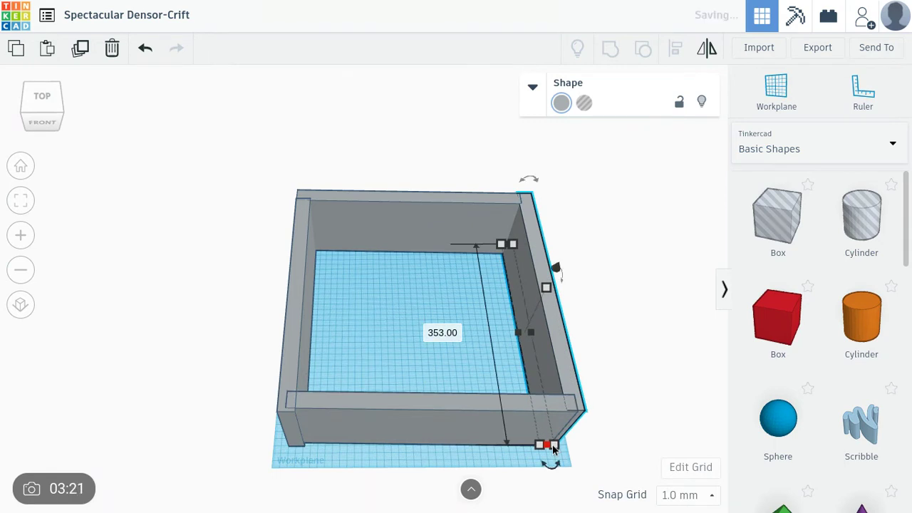
# Step: Widen the front wall slightly and shorten the left wall to 338
pyautogui.click(310, 411)
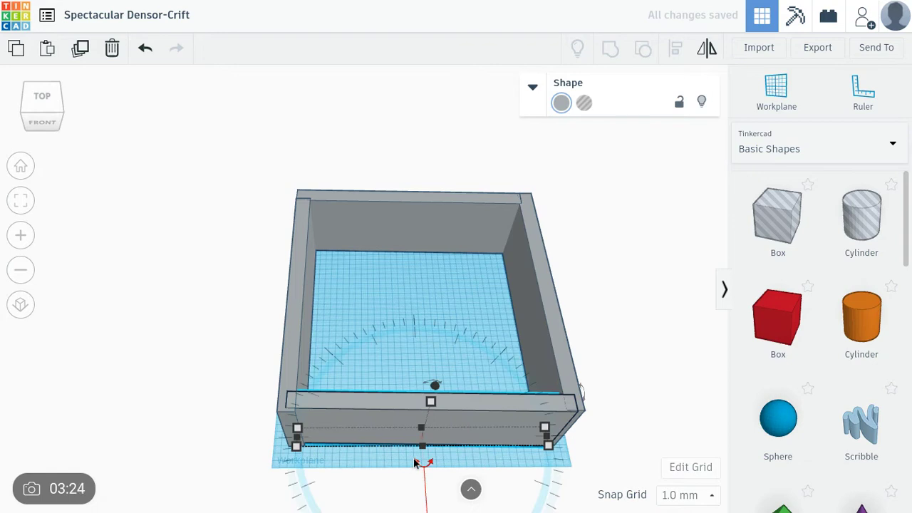
pyautogui.moveTo(414, 460); pyautogui.dragTo(413, 462)
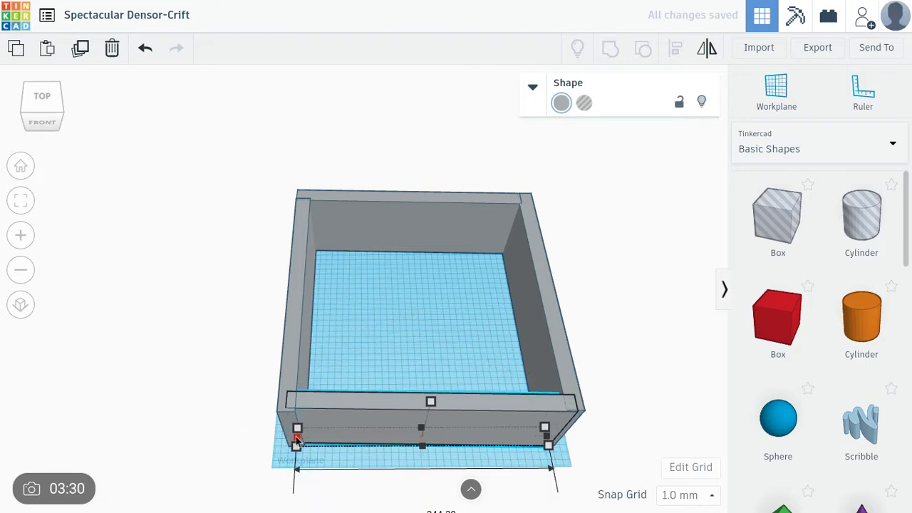
pyautogui.moveTo(297, 439); pyautogui.dragTo(300, 437)
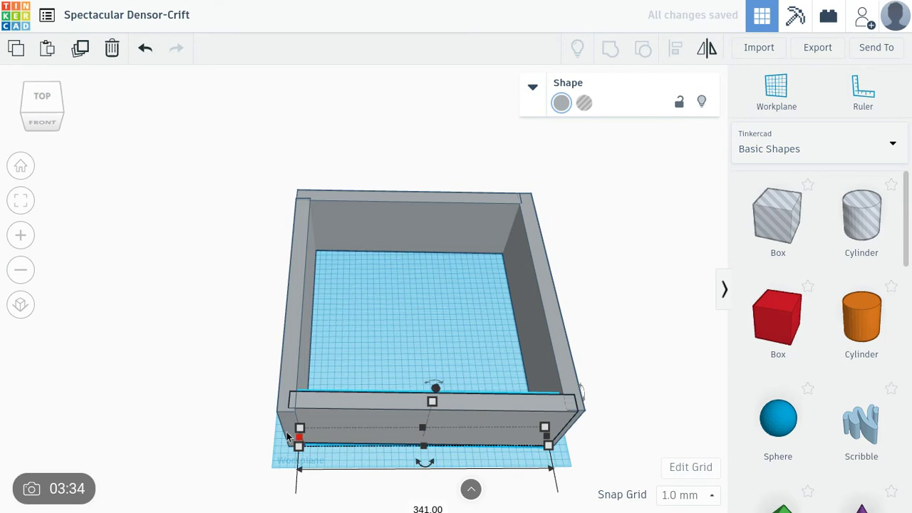
pyautogui.click(295, 439)
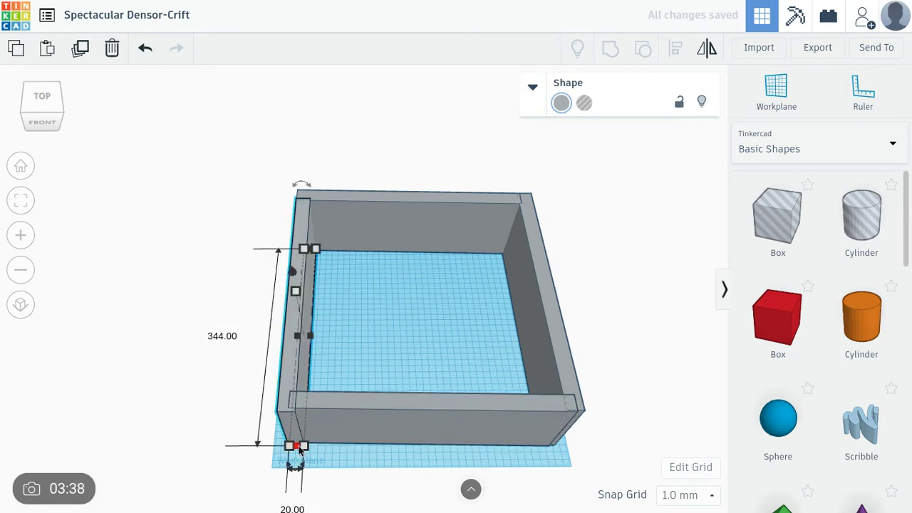
pyautogui.moveTo(300, 449); pyautogui.dragTo(301, 444)
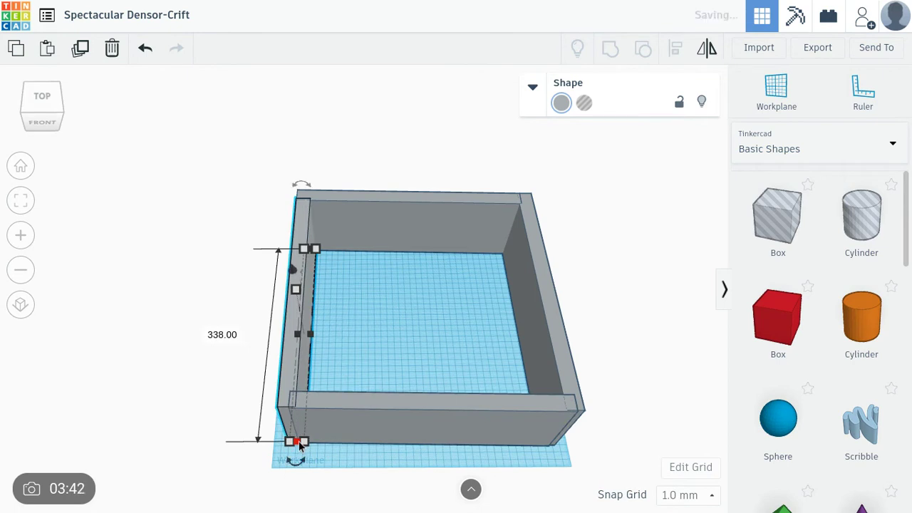
pyautogui.click(422, 473)
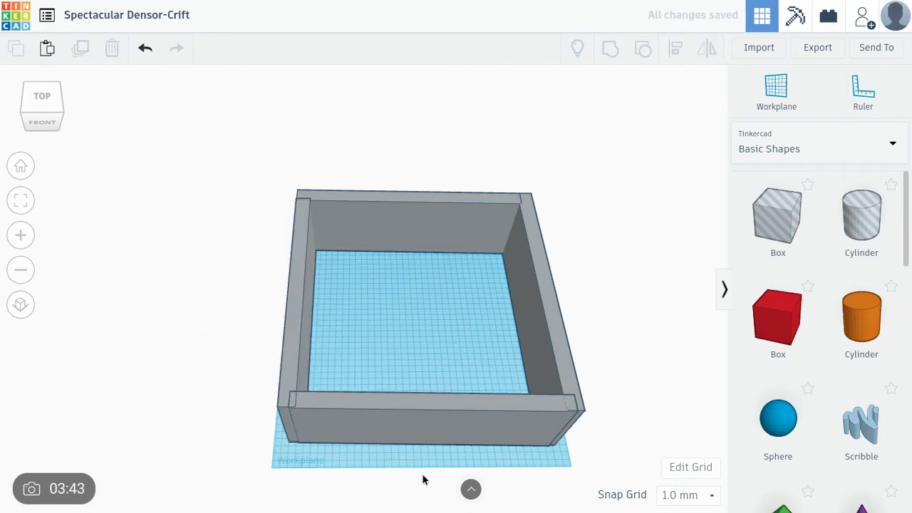
pyautogui.click(523, 408)
pyautogui.moveTo(523, 408); pyautogui.dragTo(442, 385, button='right')
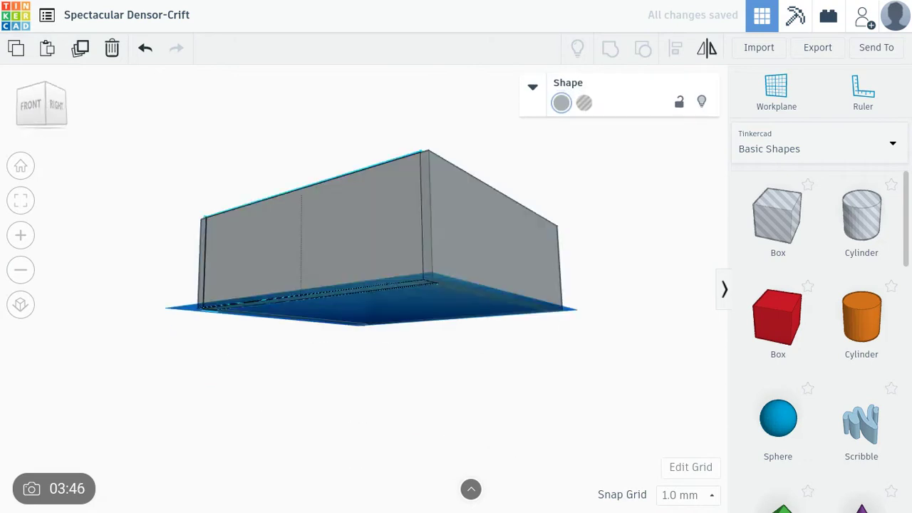
pyautogui.moveTo(370, 371); pyautogui.dragTo(370, 306, button='right')
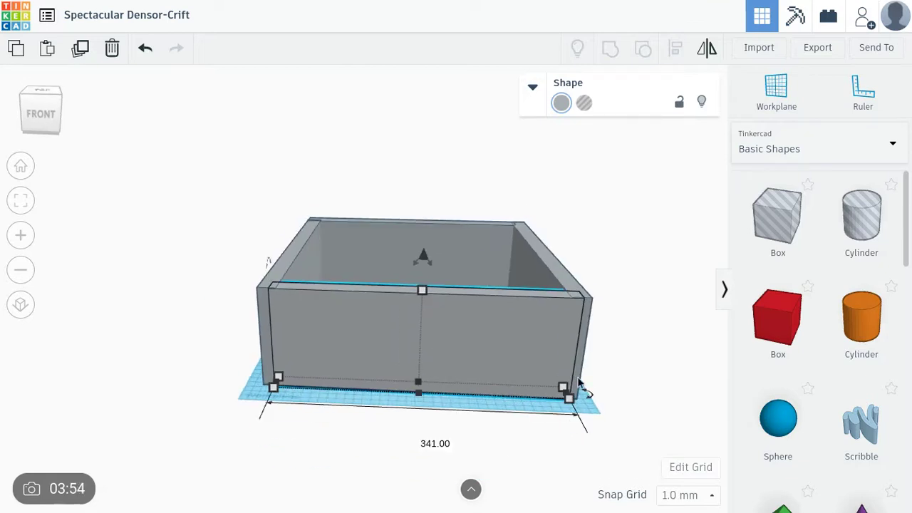
pyautogui.click(634, 312)
pyautogui.moveTo(634, 313)
pyautogui.mouseDown(button='right')
pyautogui.moveTo(542, 285)
pyautogui.moveTo(542, 258)
pyautogui.moveTo(641, 258)
pyautogui.mouseUp(button='right')
pyautogui.scroll(-1, 820, 320)
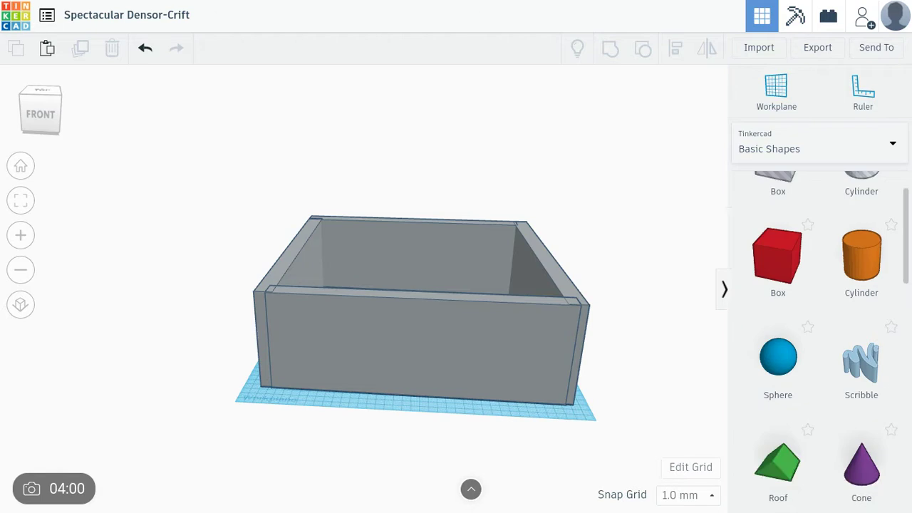
pyautogui.scroll(-2, 820, 335)
pyautogui.scroll(-1, 820, 335)
pyautogui.scroll(-2, 820, 335)
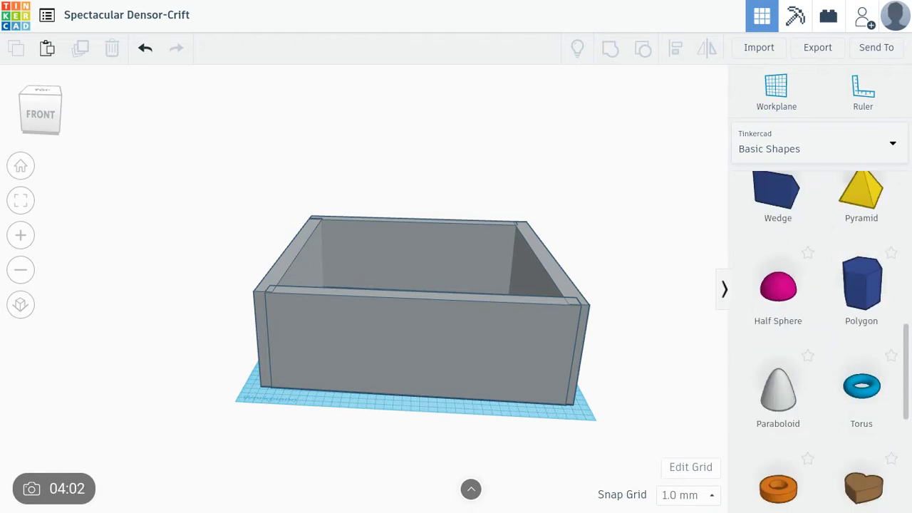
# Step: Place a Polygon at the front-right wall corner and colour it grey to match the walls
pyautogui.moveTo(568, 417)
pyautogui.mouseDown()
pyautogui.moveTo(570, 408)
pyautogui.moveTo(613, 432)
pyautogui.moveTo(567, 412)
pyautogui.moveTo(569, 401)
pyautogui.moveTo(609, 437)
pyautogui.moveTo(567, 409)
pyautogui.mouseUp()
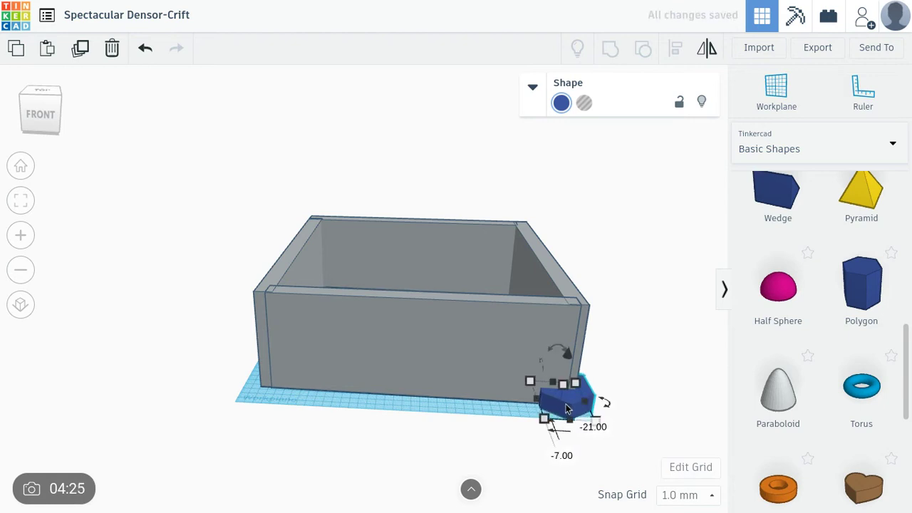
pyautogui.click(562, 106)
pyautogui.click(807, 182)
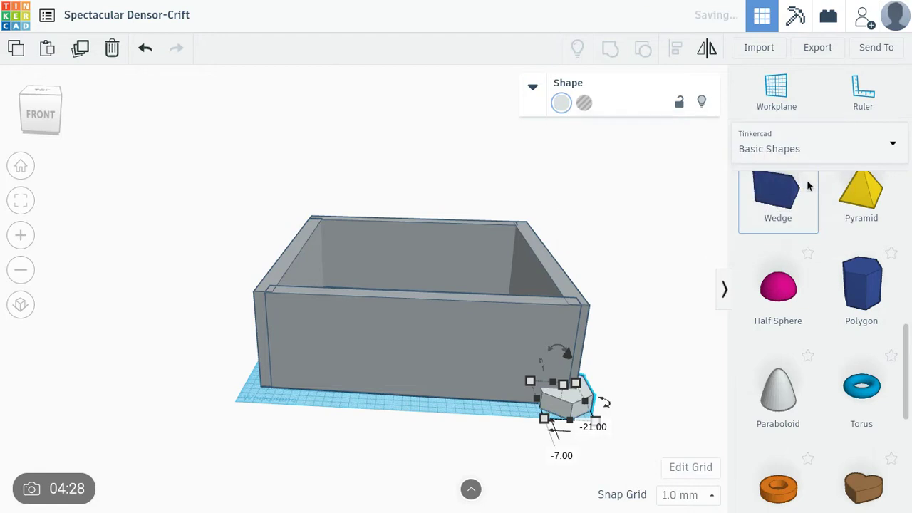
pyautogui.click(563, 104)
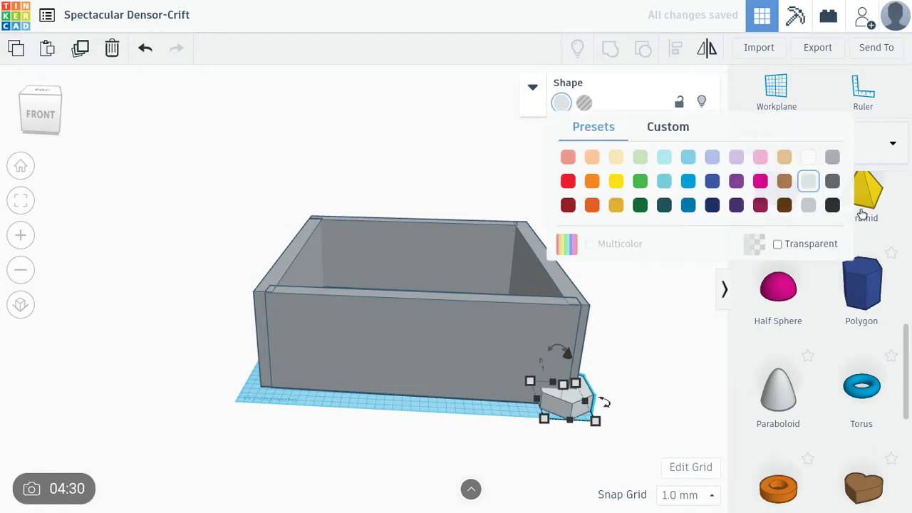
pyautogui.click(808, 205)
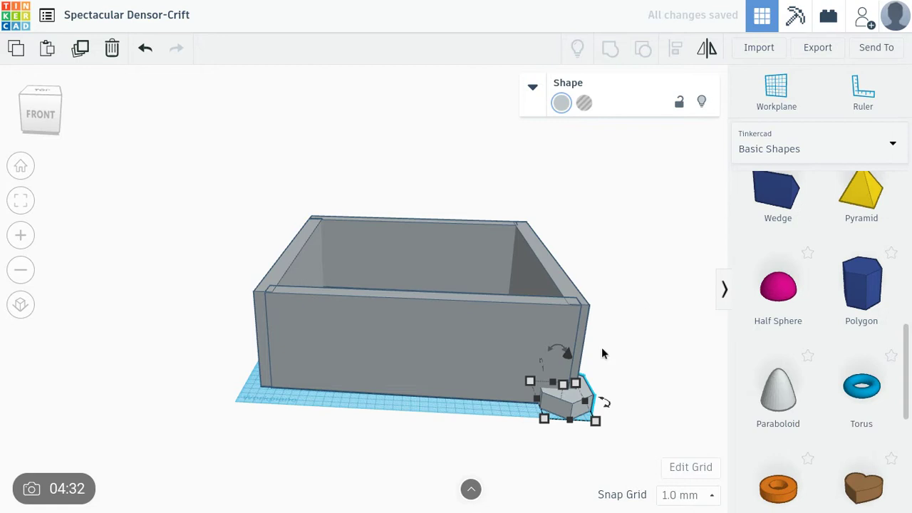
pyautogui.click(561, 103)
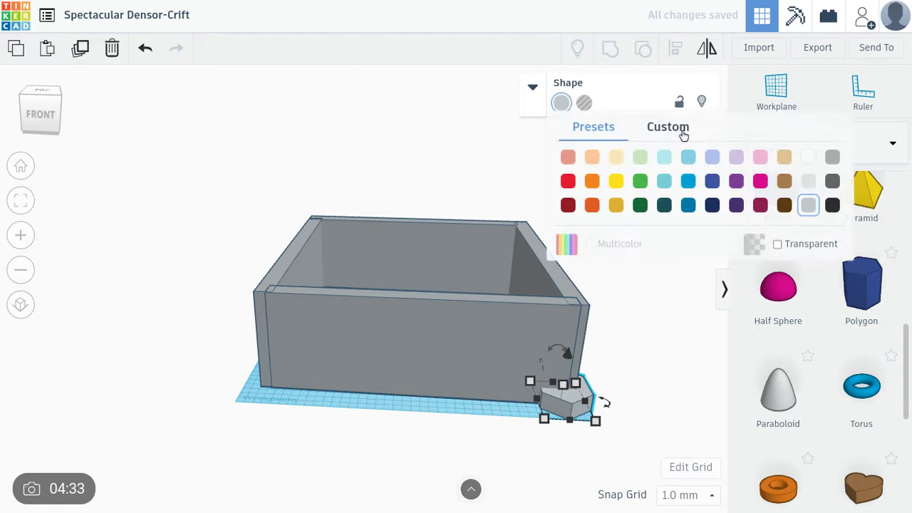
pyautogui.click(832, 178)
pyautogui.click(626, 396)
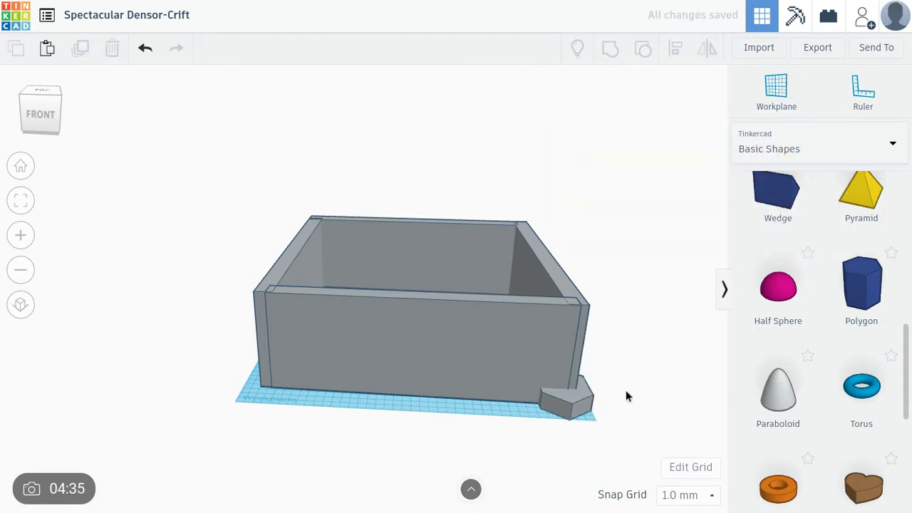
pyautogui.click(567, 397)
# Step: Raise the polygon into a 180 mm tall tower, undoing the accidental tilt
pyautogui.moveTo(561, 380); pyautogui.dragTo(583, 253)
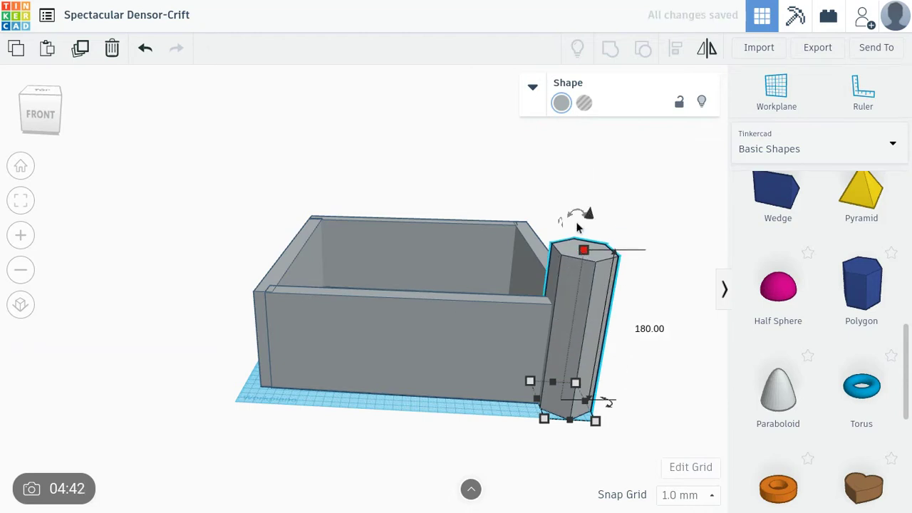
pyautogui.moveTo(577, 227); pyautogui.dragTo(676, 356)
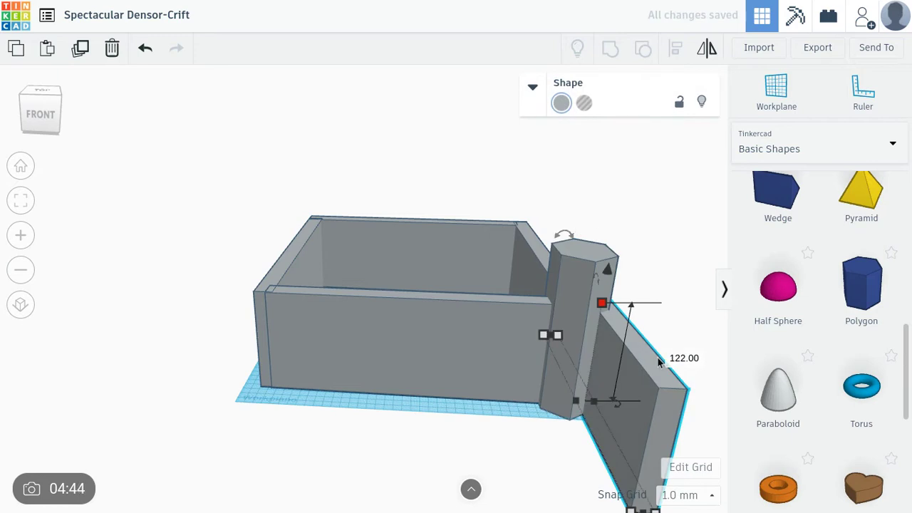
pyautogui.hotkey('ctrl', 'z')
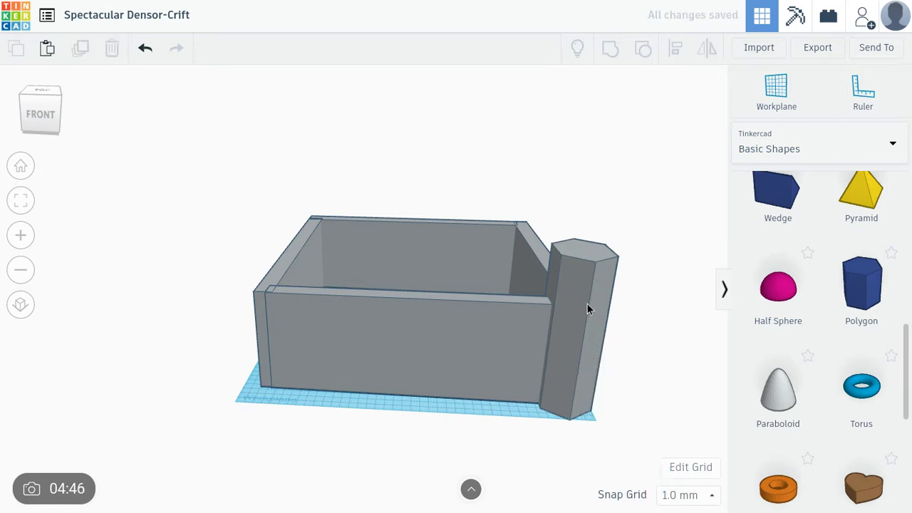
pyautogui.click(588, 306)
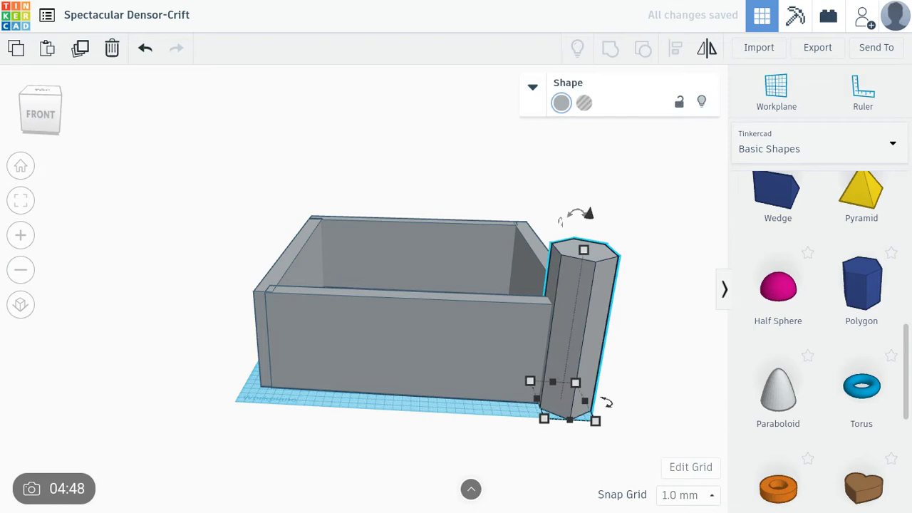
pyautogui.hotkey('ctrl', 'y')
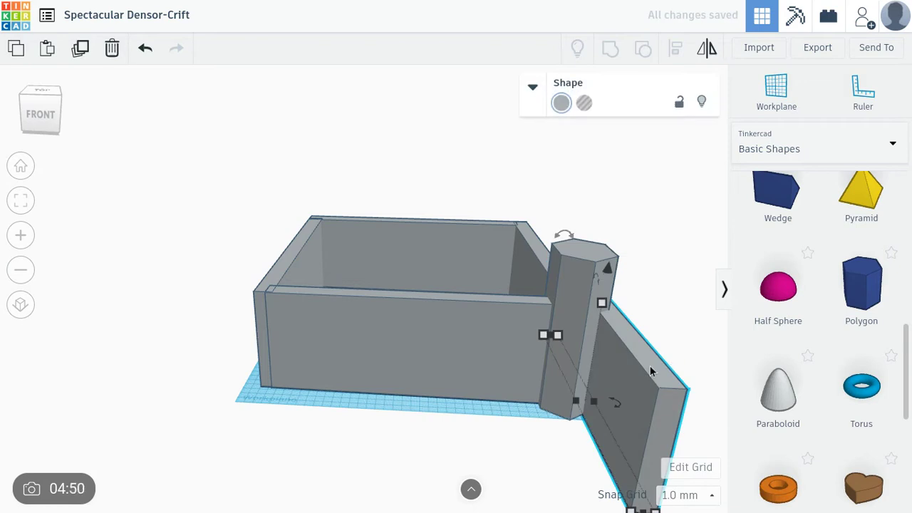
pyautogui.hotkey('ctrl', 'z')
pyautogui.click(584, 311)
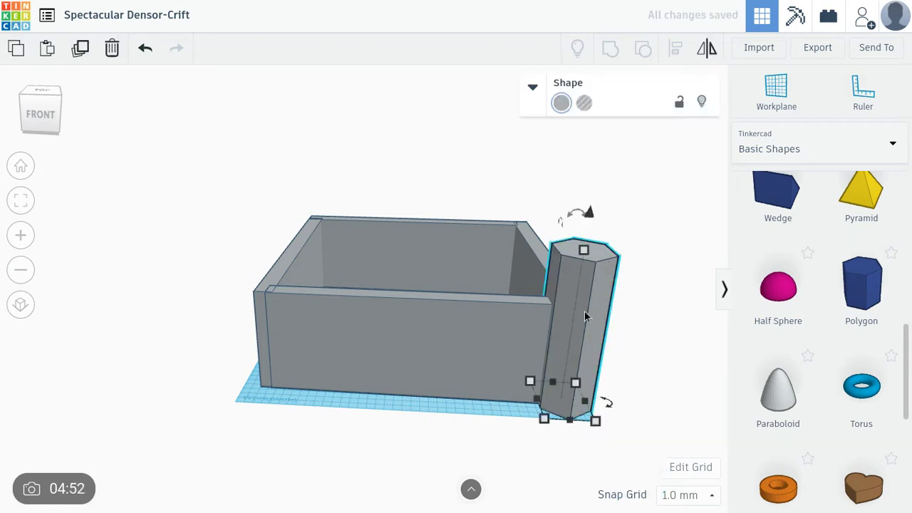
pyautogui.moveTo(585, 316); pyautogui.dragTo(299, 321, button='right')
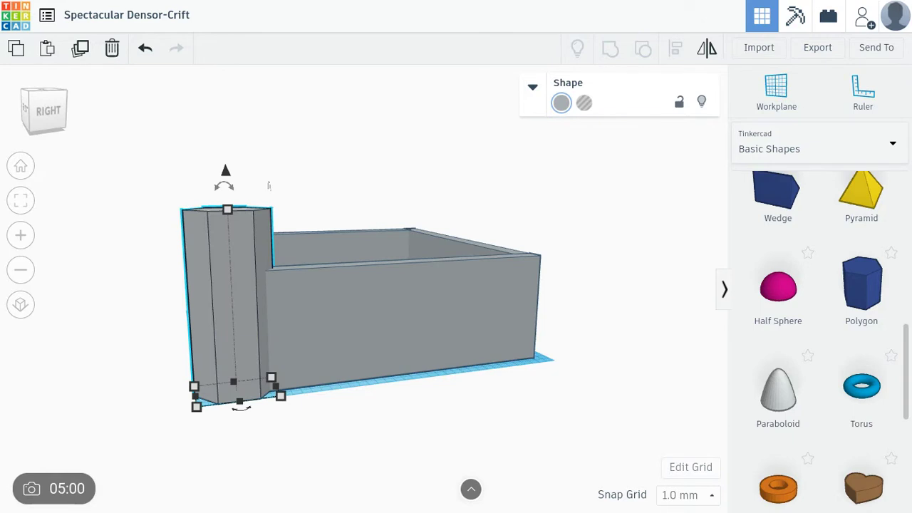
# Step: Duplicate the tower and place the copy at the front-left corner of the walls
pyautogui.hotkey('ctrl', 'd')
pyautogui.moveTo(282, 295)
pyautogui.mouseDown()
pyautogui.moveTo(106, 362)
pyautogui.moveTo(80, 339)
pyautogui.mouseUp()
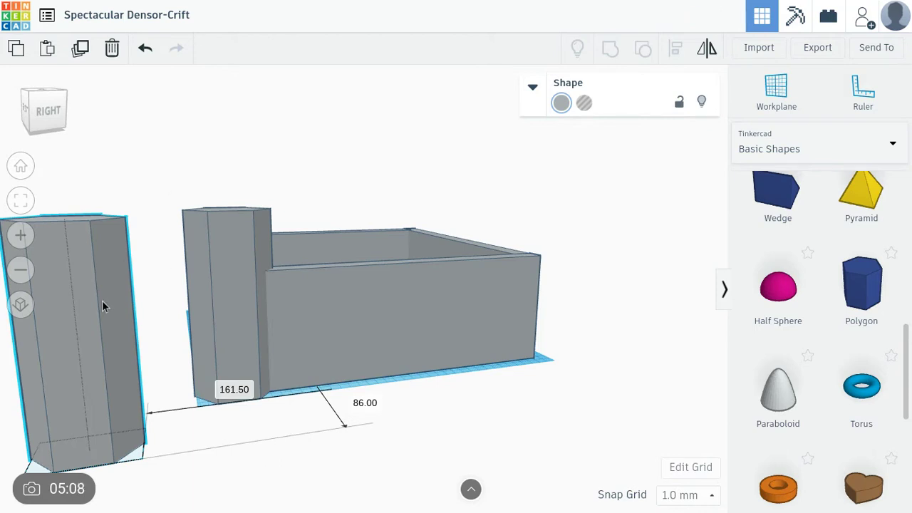
pyautogui.moveTo(102, 306); pyautogui.dragTo(136, 250)
pyautogui.moveTo(136, 249)
pyautogui.mouseDown(button='right')
pyautogui.moveTo(250, 249)
pyautogui.moveTo(66, 271)
pyautogui.mouseUp(button='right')
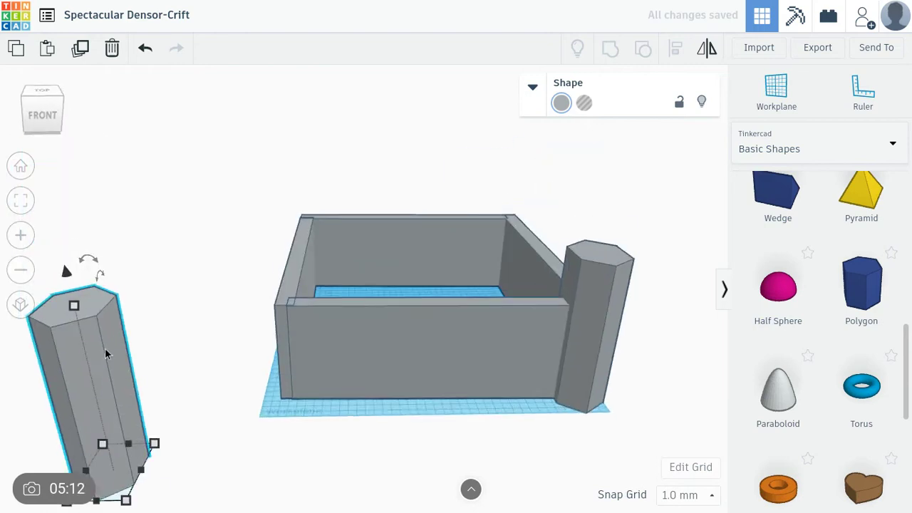
pyautogui.moveTo(105, 351); pyautogui.dragTo(299, 298)
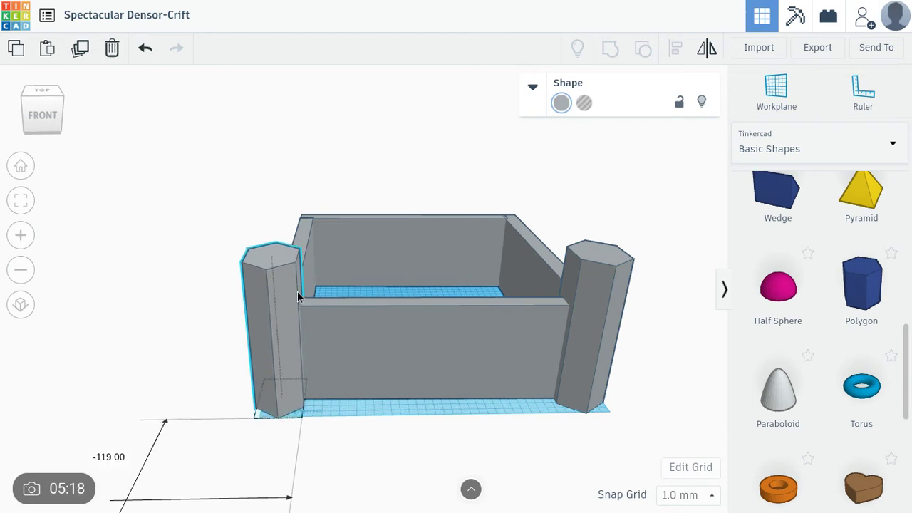
pyautogui.click(401, 429)
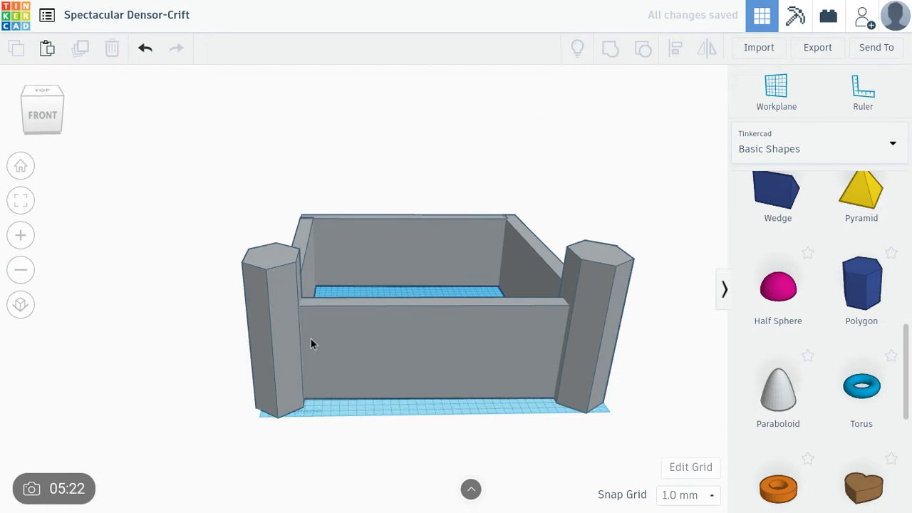
pyautogui.moveTo(317, 348); pyautogui.dragTo(324, 433, button='right')
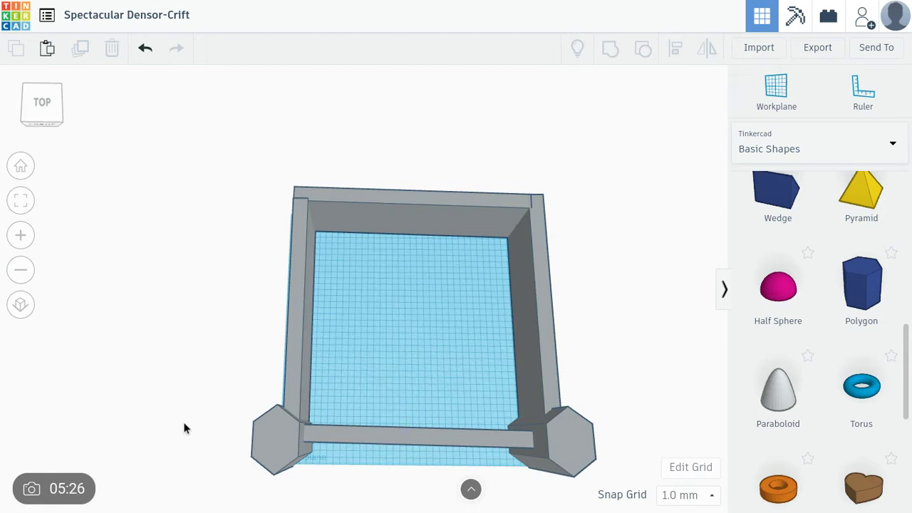
# Step: Paste a tower copy, turn it 90° and set it on the back-right corner
pyautogui.hotkey('ctrl', 'v')
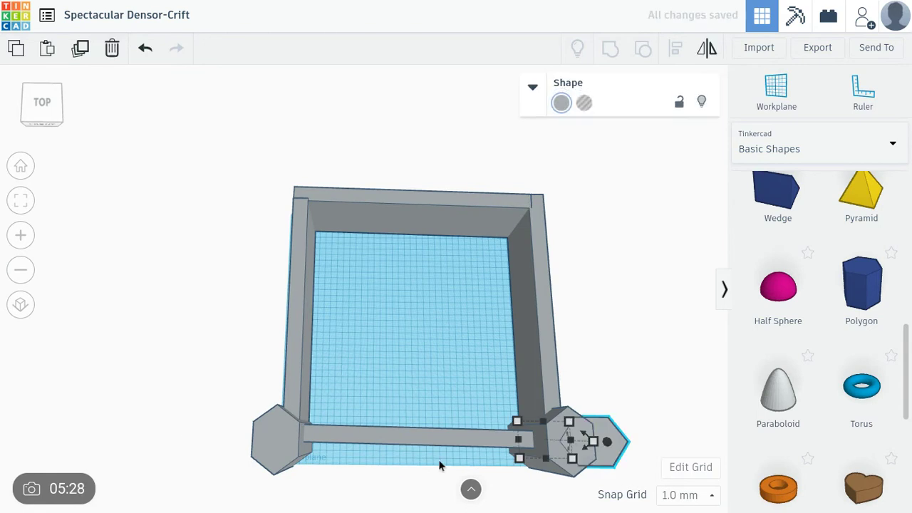
pyautogui.moveTo(610, 456); pyautogui.dragTo(574, 300)
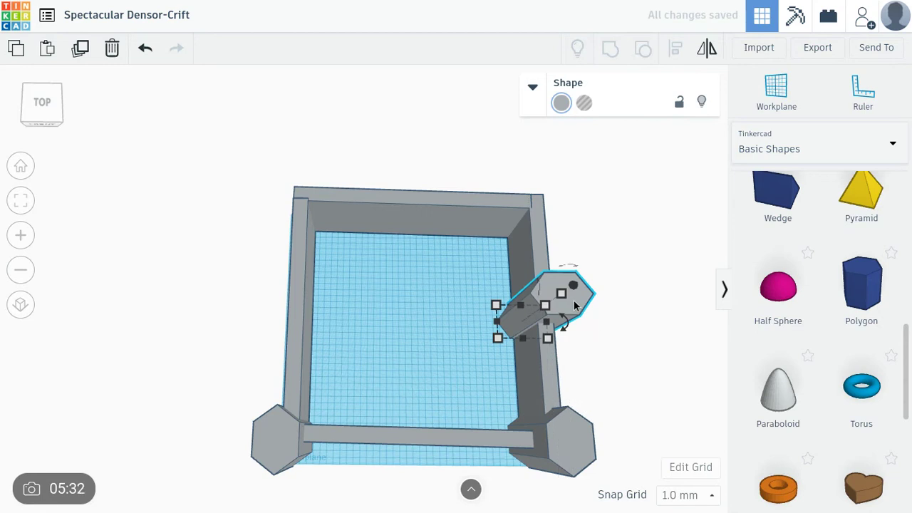
pyautogui.moveTo(574, 300)
pyautogui.mouseDown()
pyautogui.moveTo(600, 136)
pyautogui.moveTo(558, 194)
pyautogui.mouseUp()
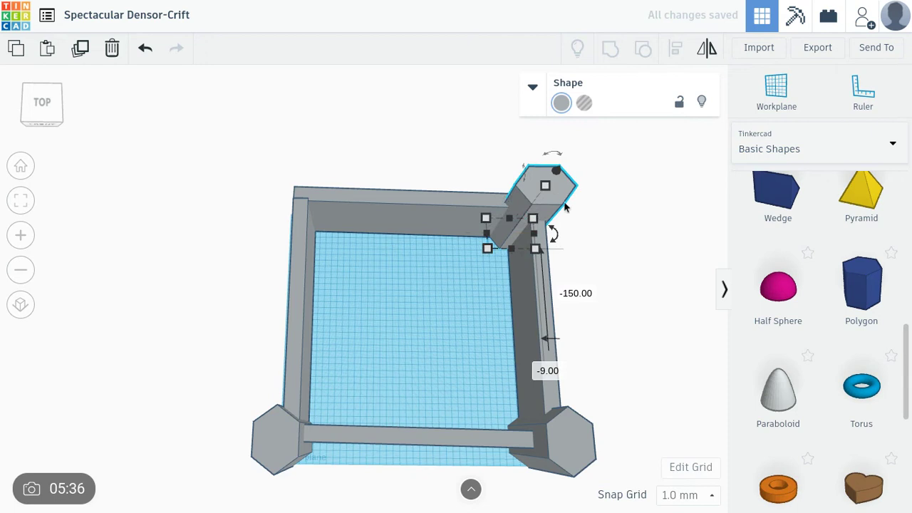
pyautogui.moveTo(555, 241)
pyautogui.mouseDown()
pyautogui.moveTo(505, 184)
pyautogui.moveTo(507, 191)
pyautogui.mouseUp()
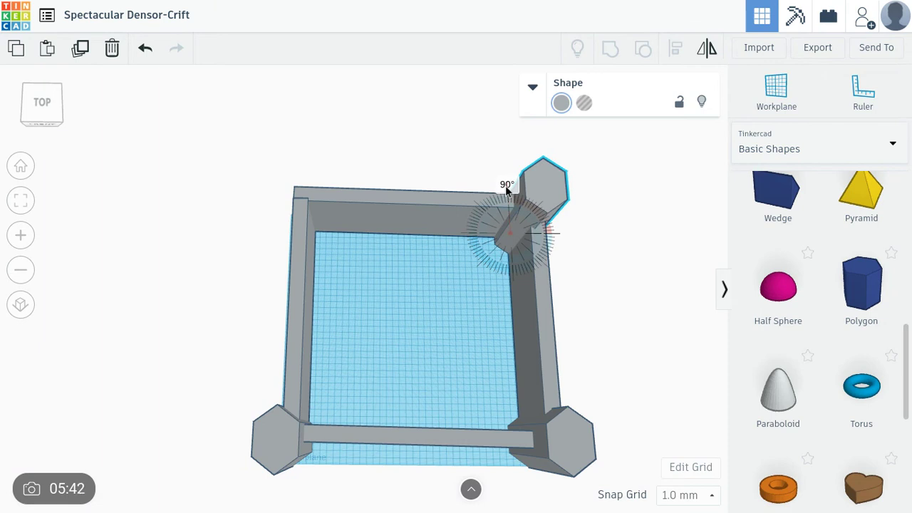
pyautogui.click(695, 253)
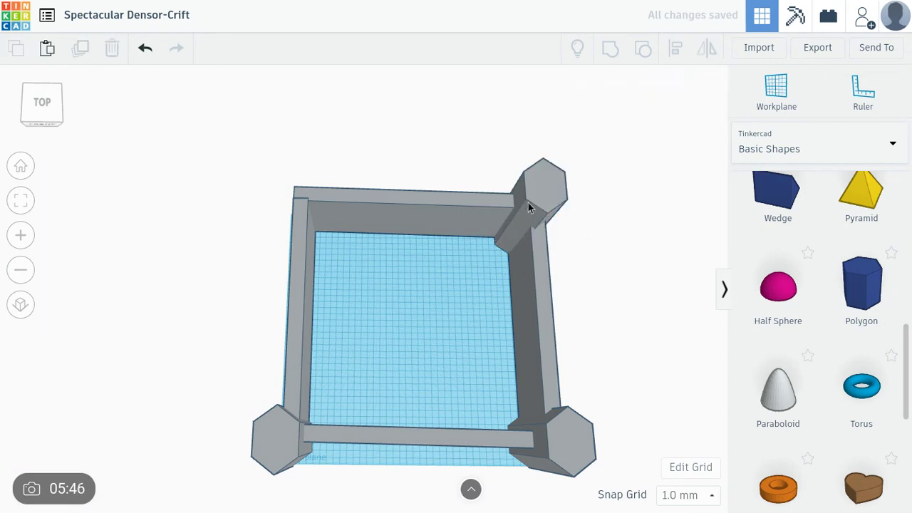
pyautogui.moveTo(529, 208); pyautogui.dragTo(525, 206)
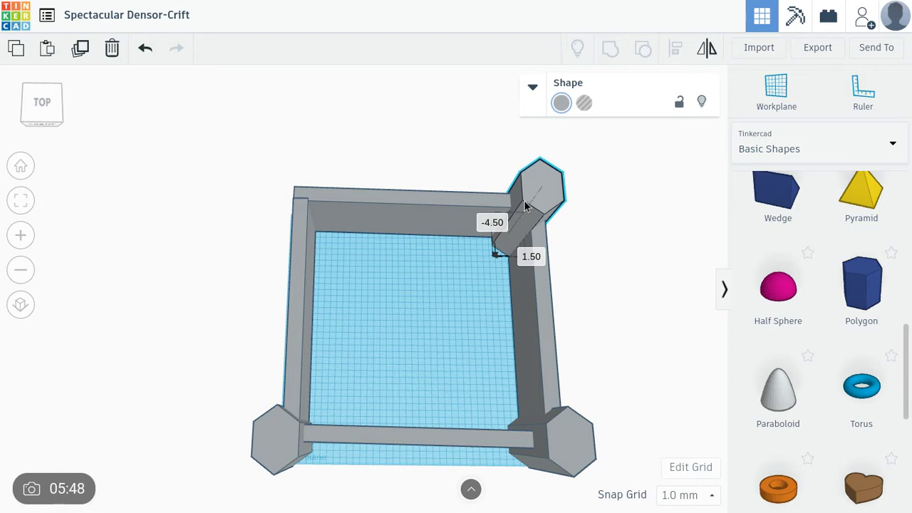
pyautogui.moveTo(524, 206); pyautogui.dragTo(534, 203)
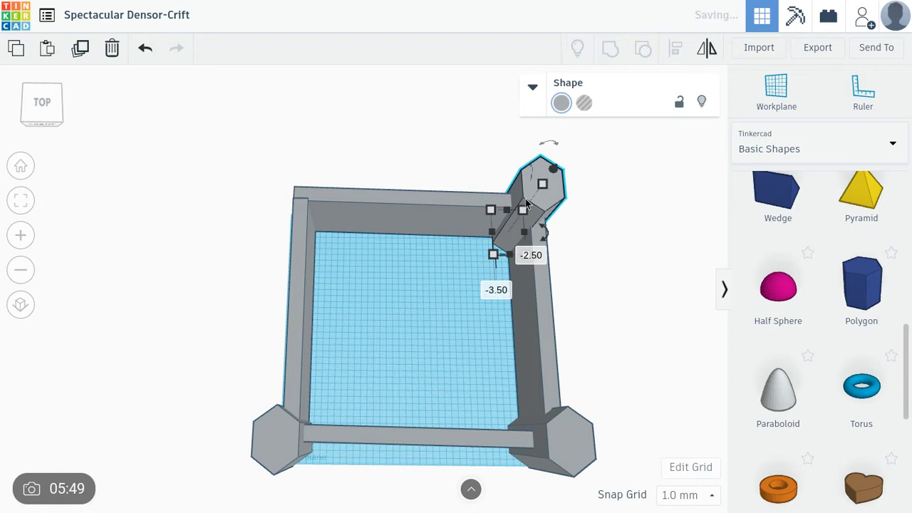
pyautogui.click(609, 248)
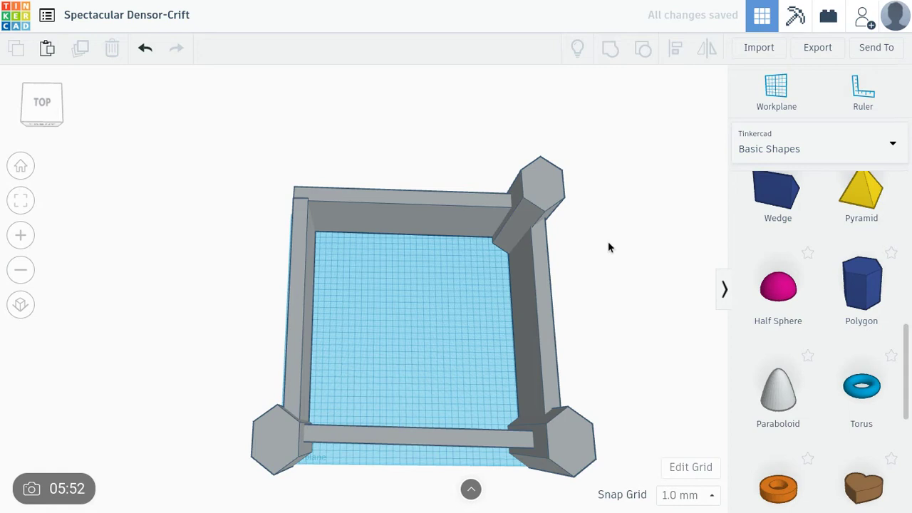
# Step: Paste another tower copy and move it to the back-left corner
pyautogui.hotkey('ctrl', 'v')
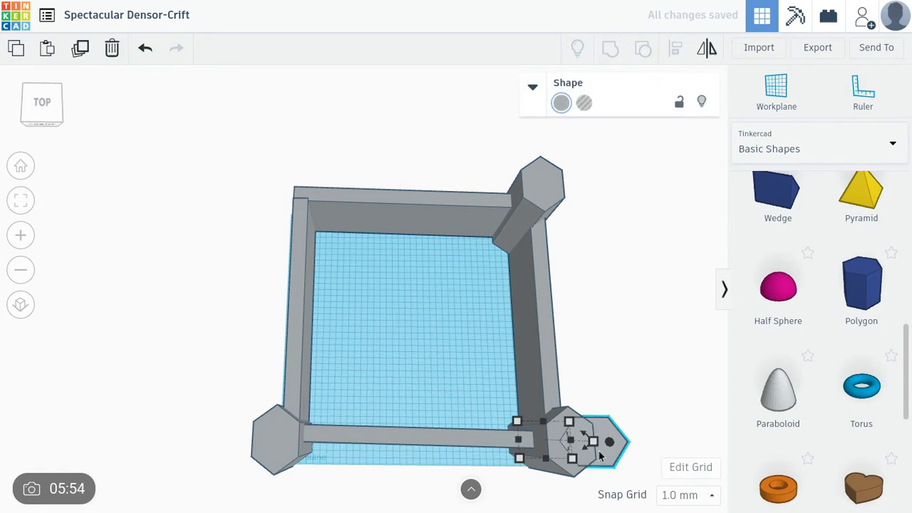
pyautogui.moveTo(604, 452); pyautogui.dragTo(437, 296)
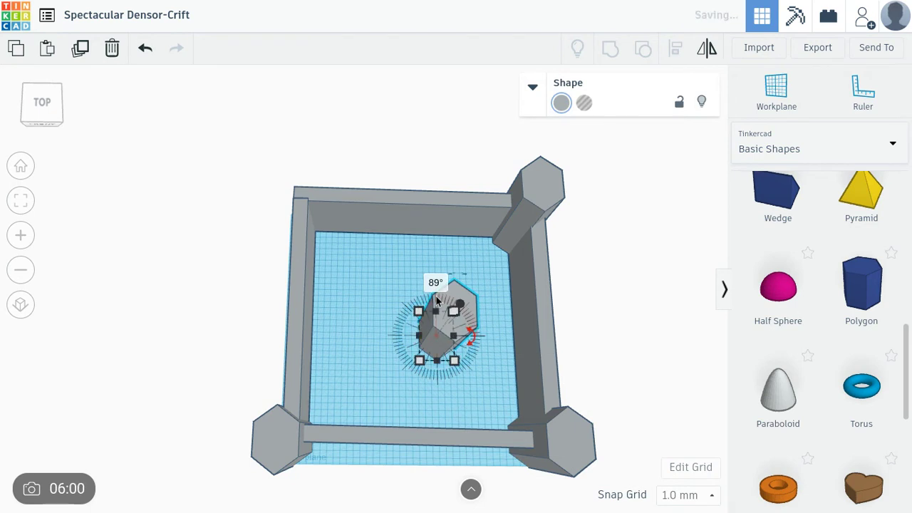
pyautogui.moveTo(438, 338)
pyautogui.mouseDown()
pyautogui.moveTo(260, 196)
pyautogui.moveTo(309, 204)
pyautogui.moveTo(285, 204)
pyautogui.mouseUp()
pyautogui.click(422, 157)
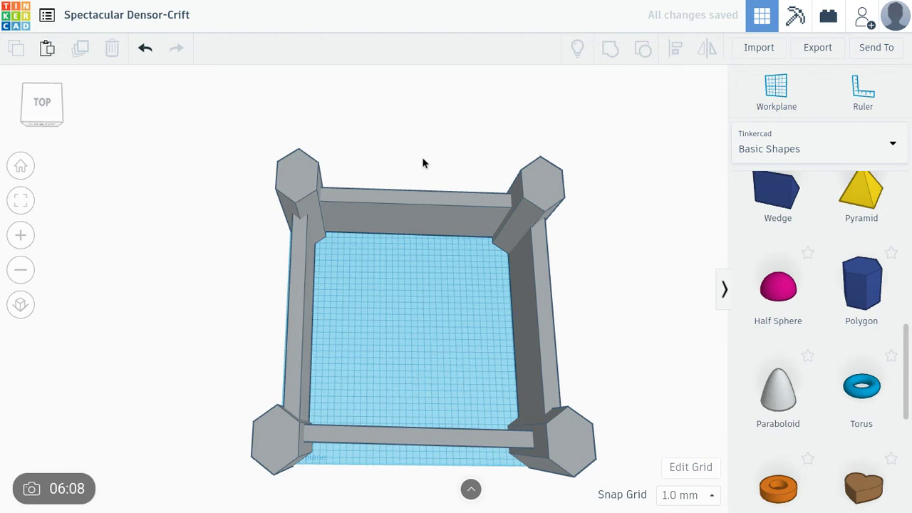
pyautogui.moveTo(422, 157); pyautogui.dragTo(422, 186, button='right')
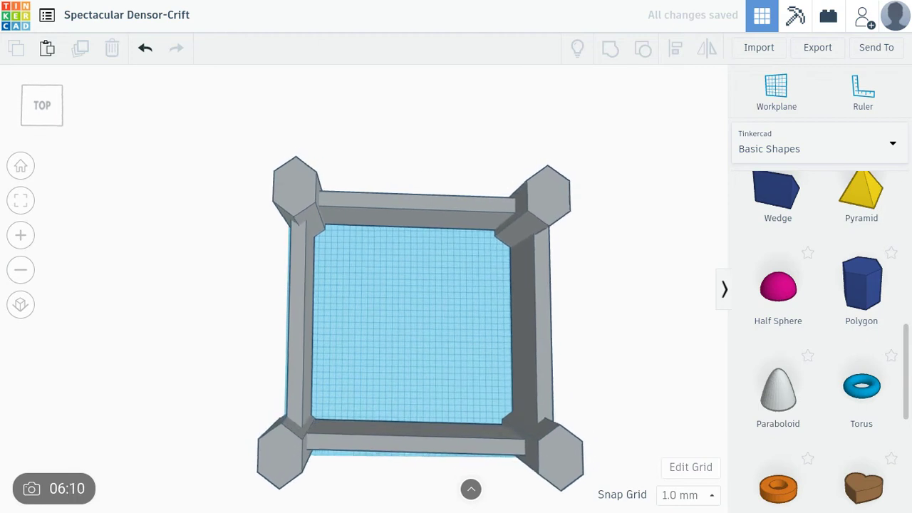
# Step: Place a new Box Hole on the workplane in front of the castle
pyautogui.moveTo(422, 185)
pyautogui.mouseDown(button='right')
pyautogui.moveTo(422, 129)
pyautogui.moveTo(570, 183)
pyautogui.mouseUp(button='right')
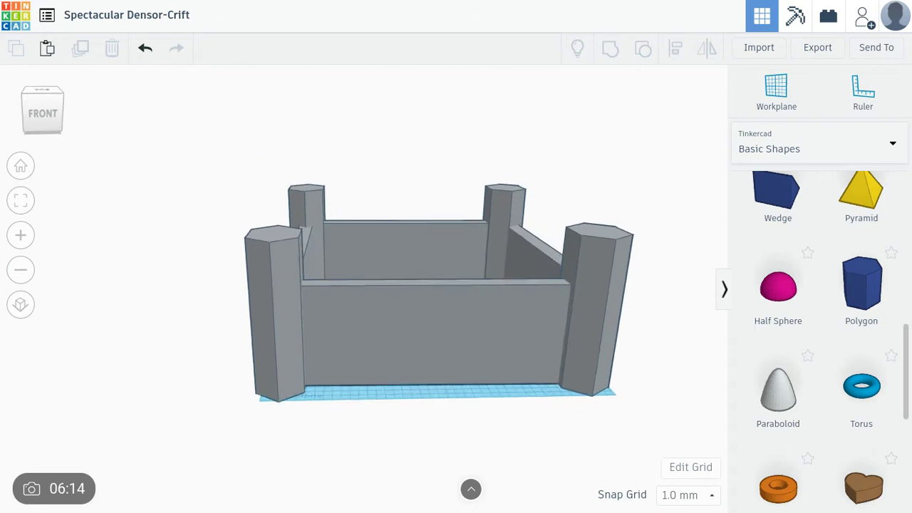
pyautogui.scroll(5, 820, 285)
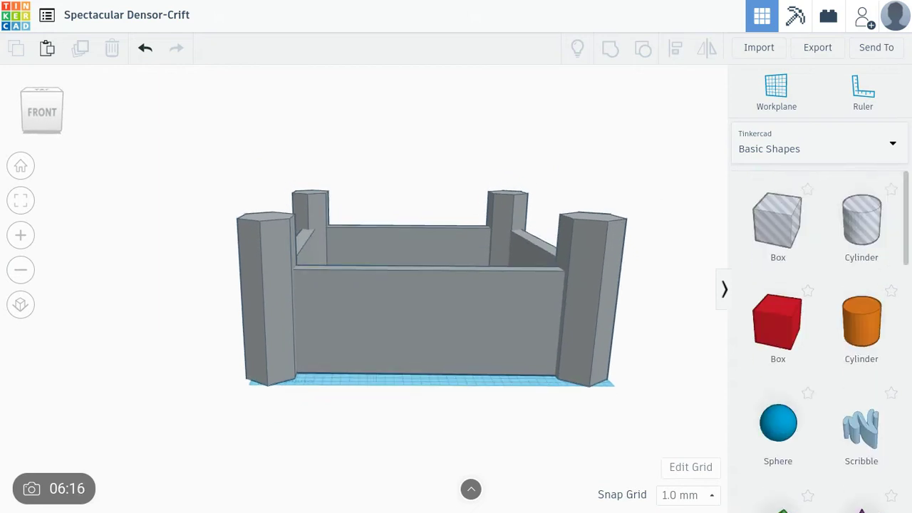
pyautogui.moveTo(778, 217)
pyautogui.mouseDown()
pyautogui.moveTo(683, 277)
pyautogui.moveTo(428, 384)
pyautogui.moveTo(409, 376)
pyautogui.mouseUp()
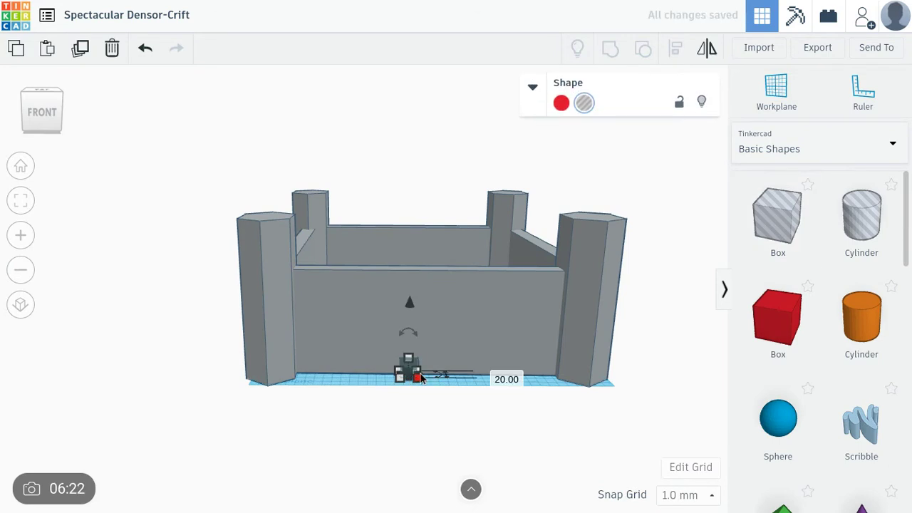
pyautogui.moveTo(408, 403); pyautogui.dragTo(427, 419, button='right')
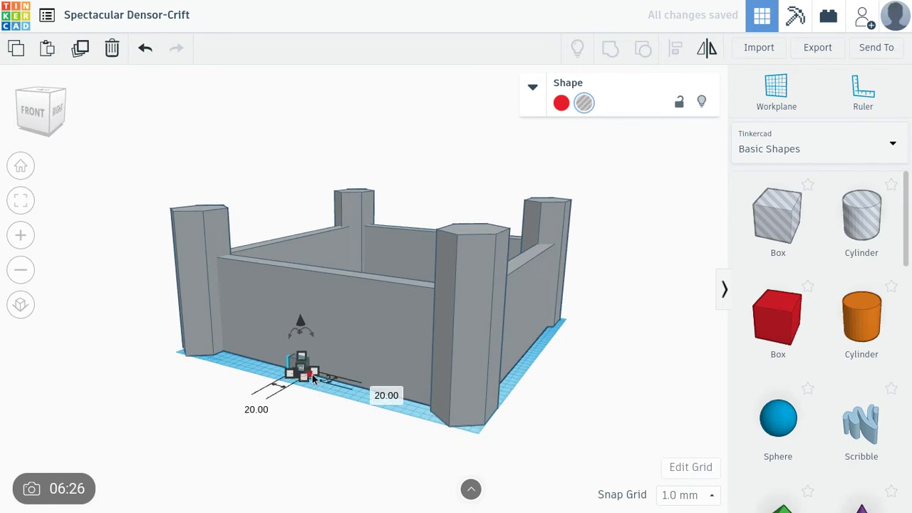
# Step: Resize the hole box's footprint and stretch it to 80 tall
pyautogui.moveTo(313, 384)
pyautogui.mouseDown()
pyautogui.moveTo(353, 383)
pyautogui.moveTo(320, 323)
pyautogui.moveTo(324, 313)
pyautogui.mouseUp()
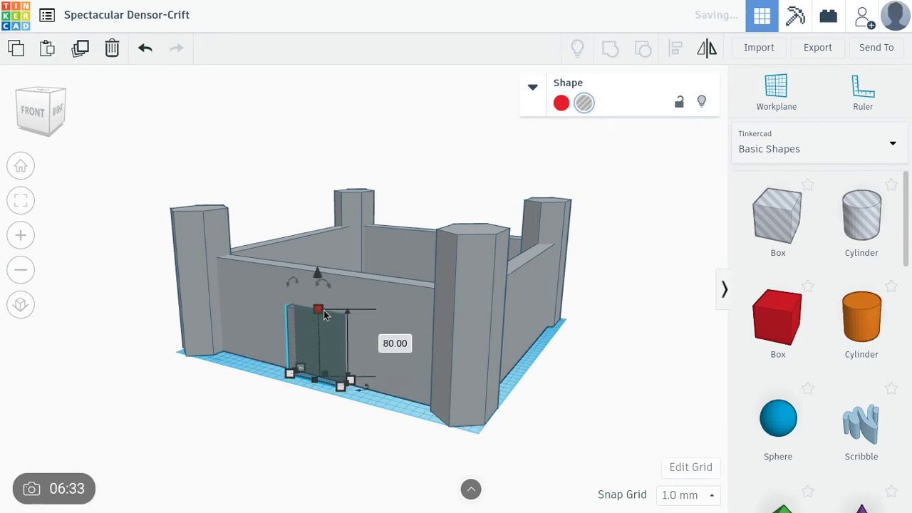
pyautogui.click(306, 431)
pyautogui.moveTo(306, 440)
pyautogui.mouseDown(button='right')
pyautogui.moveTo(271, 434)
pyautogui.moveTo(285, 399)
pyautogui.mouseUp(button='right')
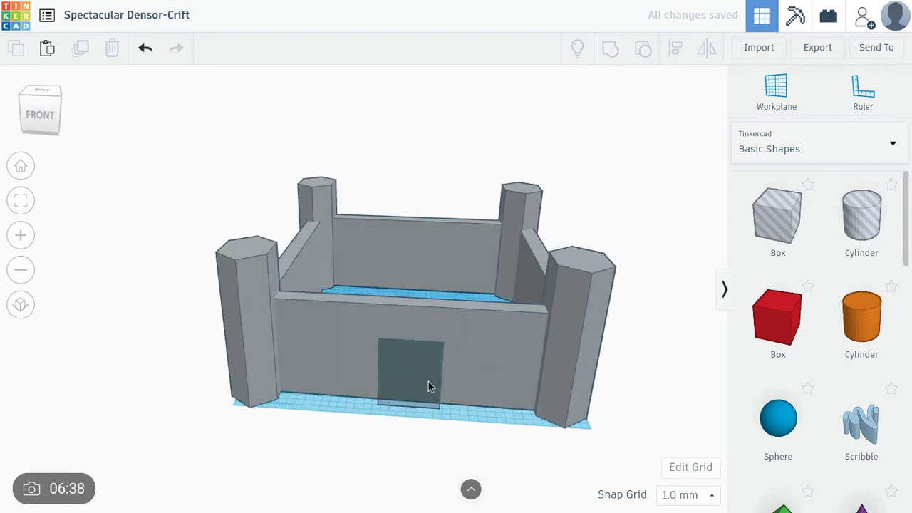
# Step: Move the door hole box to the middle of the front wall at elevation 0
pyautogui.moveTo(429, 375); pyautogui.dragTo(426, 382)
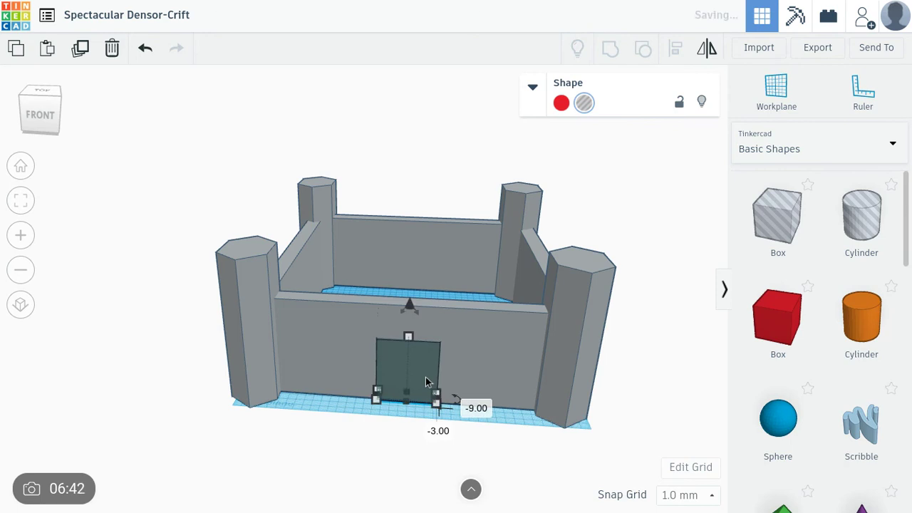
pyautogui.click(405, 459)
pyautogui.click(402, 396)
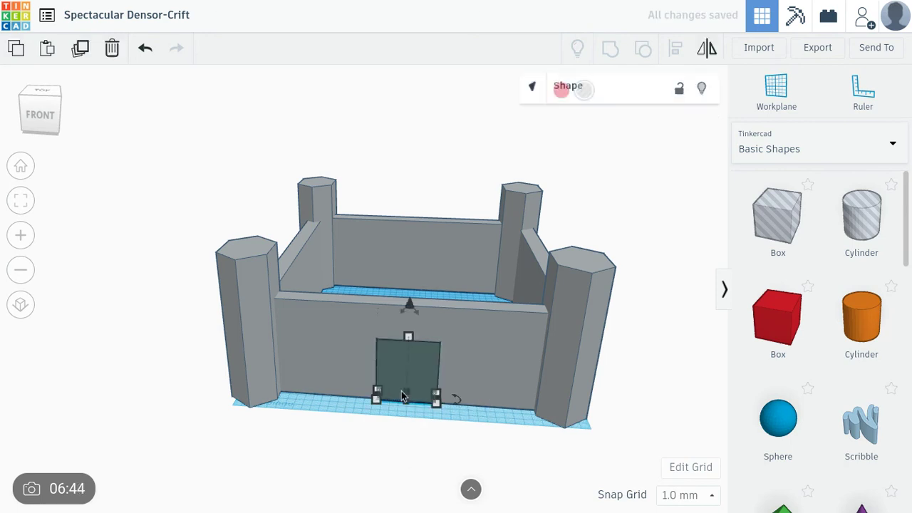
pyautogui.moveTo(406, 391); pyautogui.dragTo(408, 402)
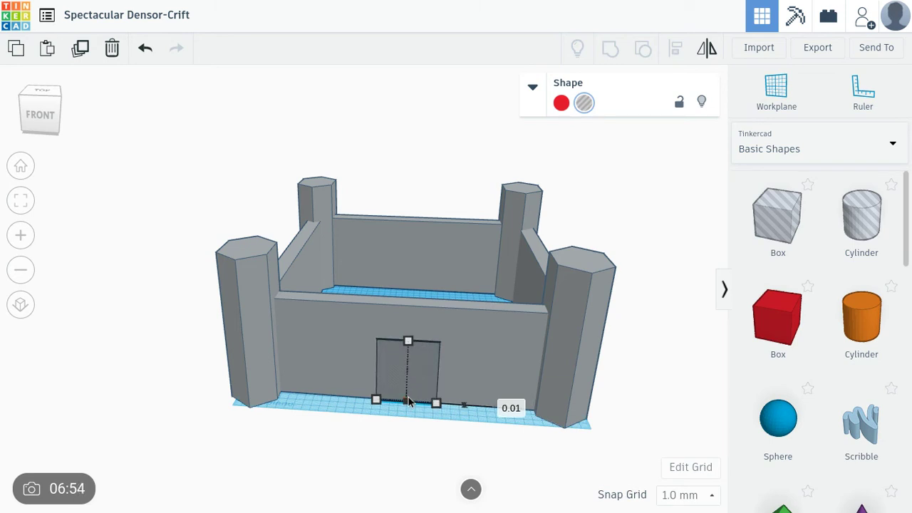
# Step: Push the door hole box into the front wall's thickness
pyautogui.click(407, 438)
pyautogui.moveTo(407, 442)
pyautogui.mouseDown(button='right')
pyautogui.moveTo(385, 442)
pyautogui.moveTo(456, 428)
pyautogui.mouseUp(button='right')
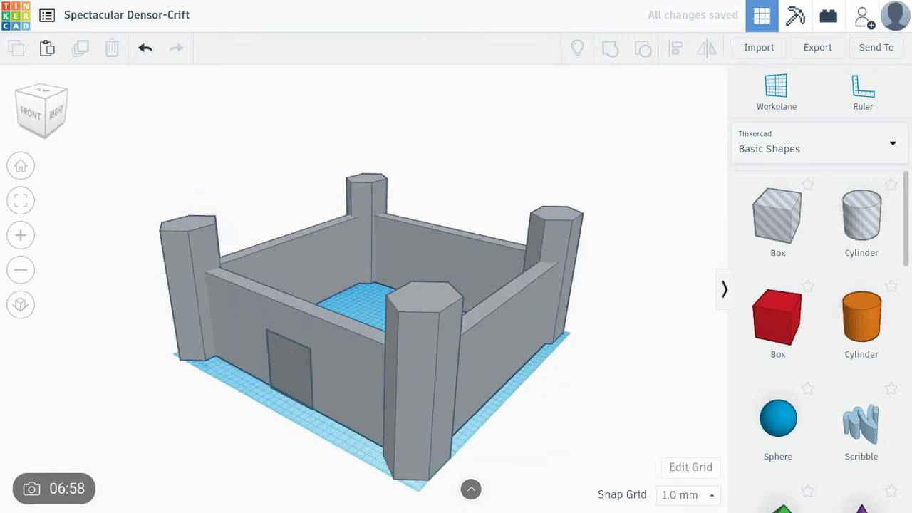
pyautogui.moveTo(287, 383); pyautogui.dragTo(286, 386)
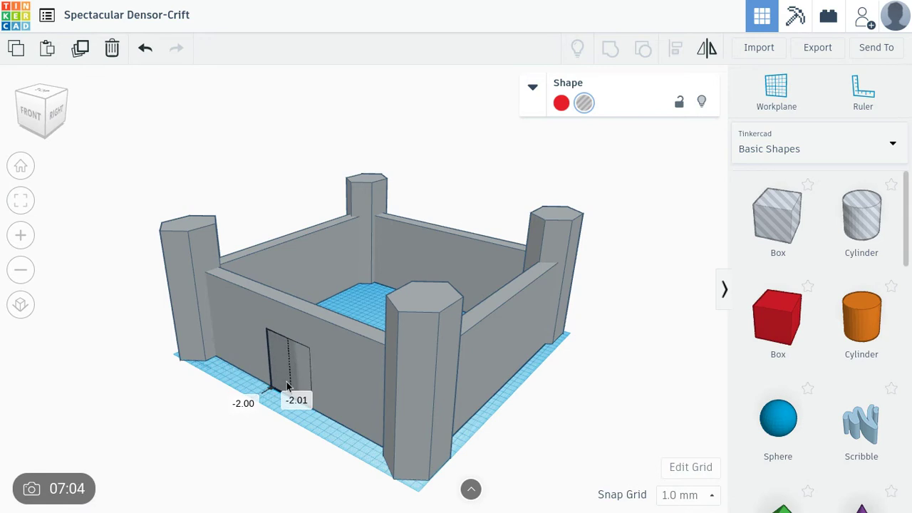
pyautogui.moveTo(286, 386); pyautogui.dragTo(291, 370)
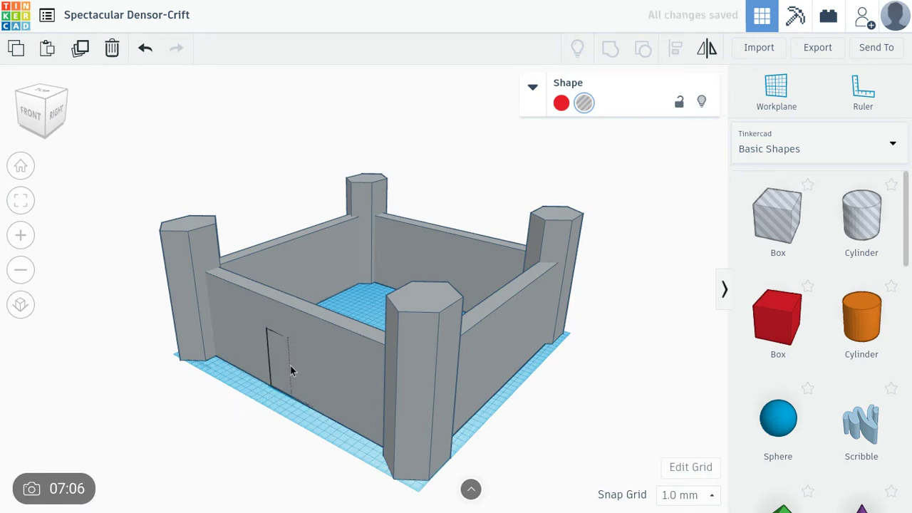
# Step: Nudge the front wall with the arrow keys until it overlaps the door hole
pyautogui.click(290, 368)
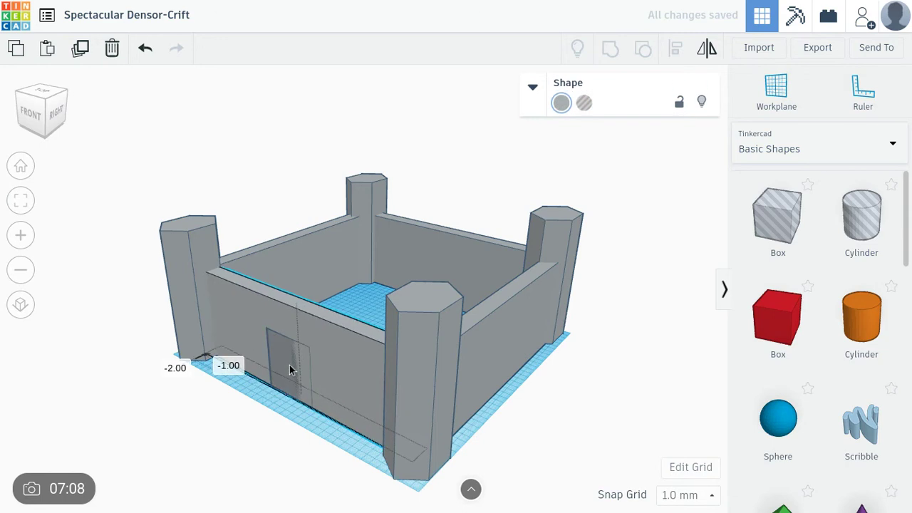
pyautogui.press('Up')
pyautogui.press('Right')
pyautogui.press('Up')
pyautogui.press('Right')
pyautogui.press('Right')
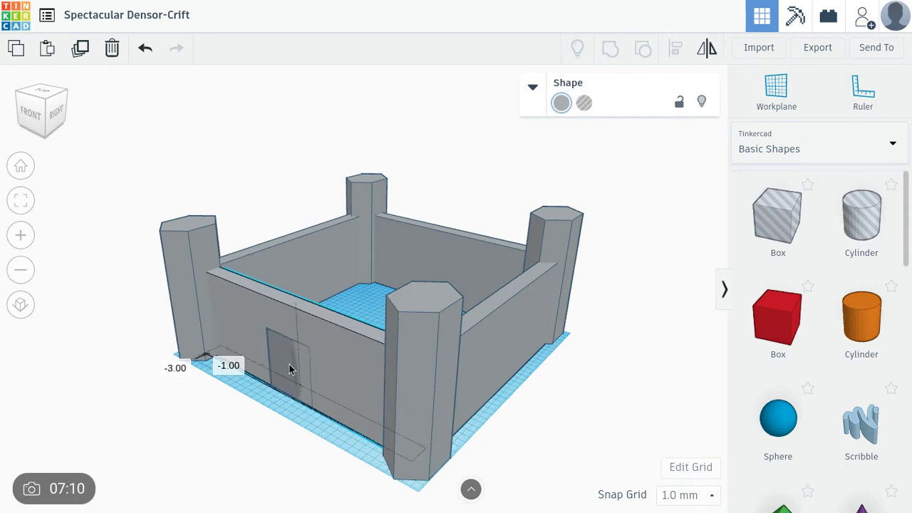
pyautogui.press('Left')
pyautogui.press('Down')
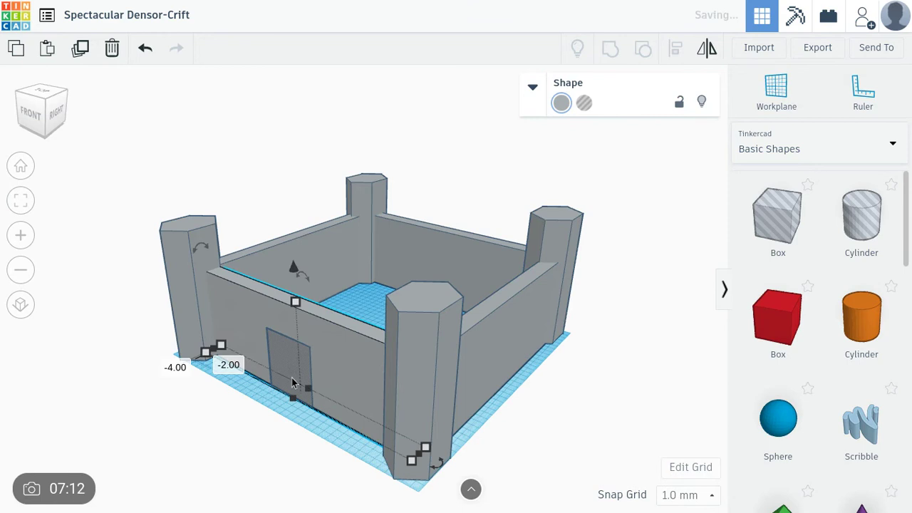
pyautogui.click(290, 442)
pyautogui.moveTo(287, 438); pyautogui.dragTo(307, 300, button='right')
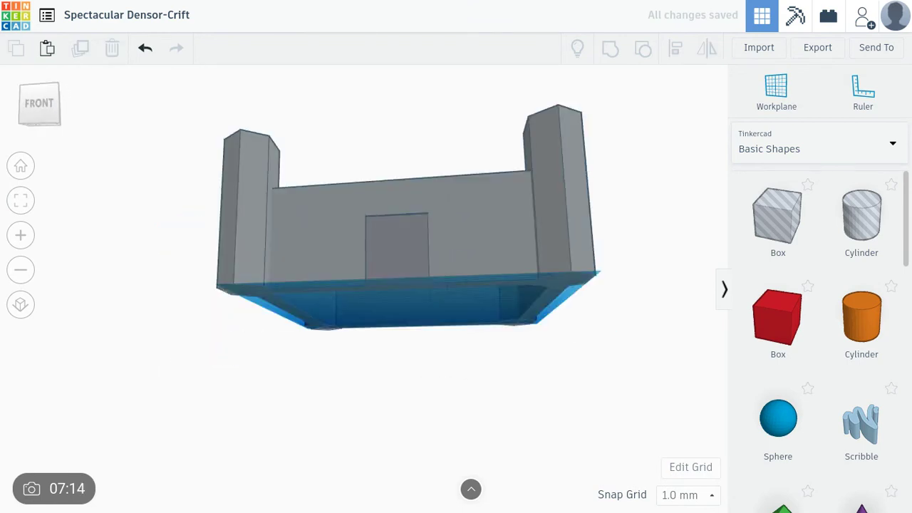
# Step: Switch between right and front views and zoom in toward the door
pyautogui.click(57, 101)
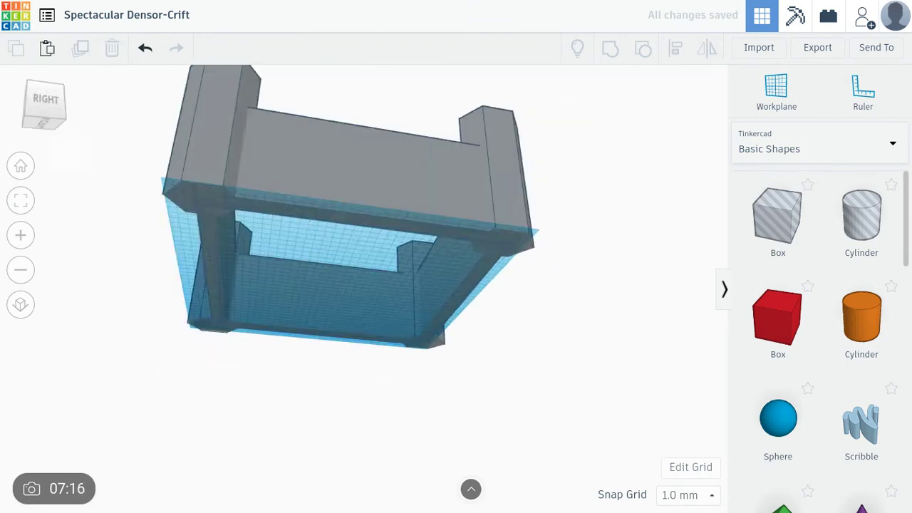
pyautogui.moveTo(356, 285)
pyautogui.mouseDown(button='right')
pyautogui.moveTo(371, 371)
pyautogui.moveTo(378, 235)
pyautogui.moveTo(374, 342)
pyautogui.mouseUp(button='right')
pyautogui.click(28, 103)
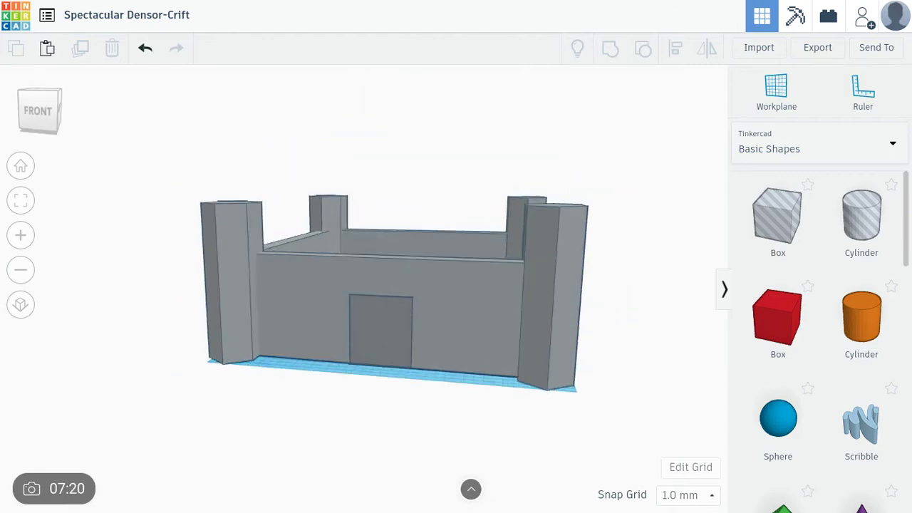
pyautogui.scroll(3, 413, 307)
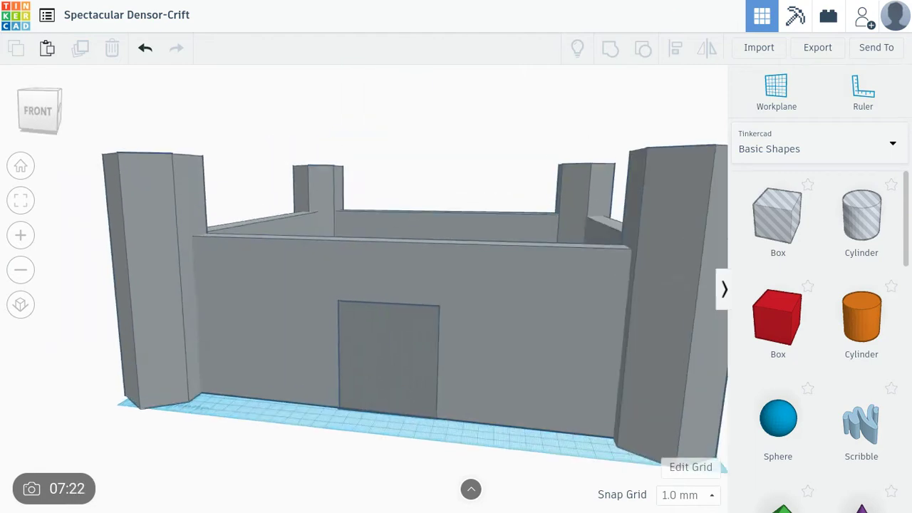
pyautogui.scroll(3, 363, 296)
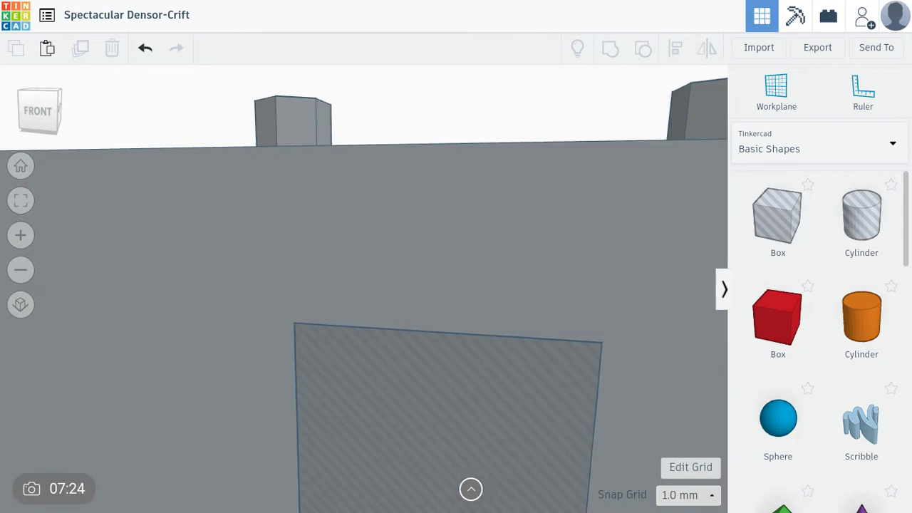
pyautogui.moveTo(370, 320); pyautogui.dragTo(370, 249, button='right')
pyautogui.scroll(5, 363, 289)
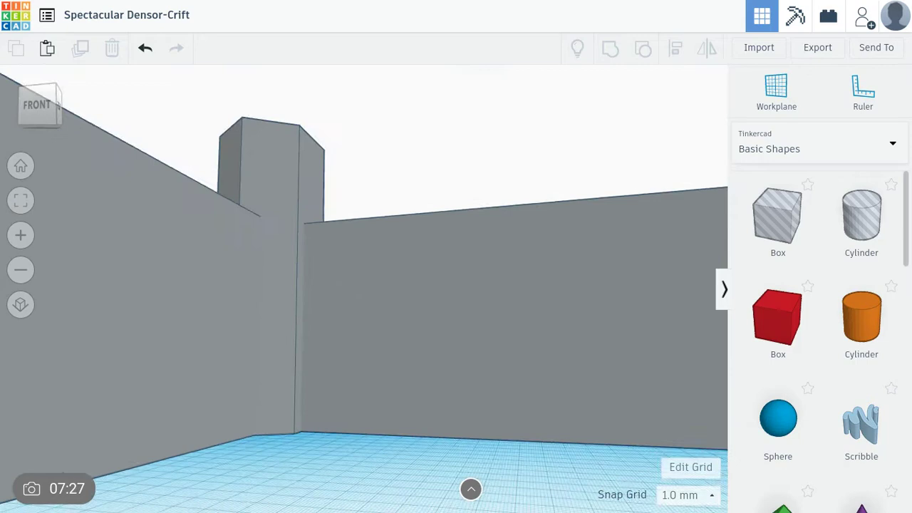
# Step: Orbit around the back and look down into the walled enclosure
pyautogui.moveTo(363, 286); pyautogui.dragTo(506, 285, button='right')
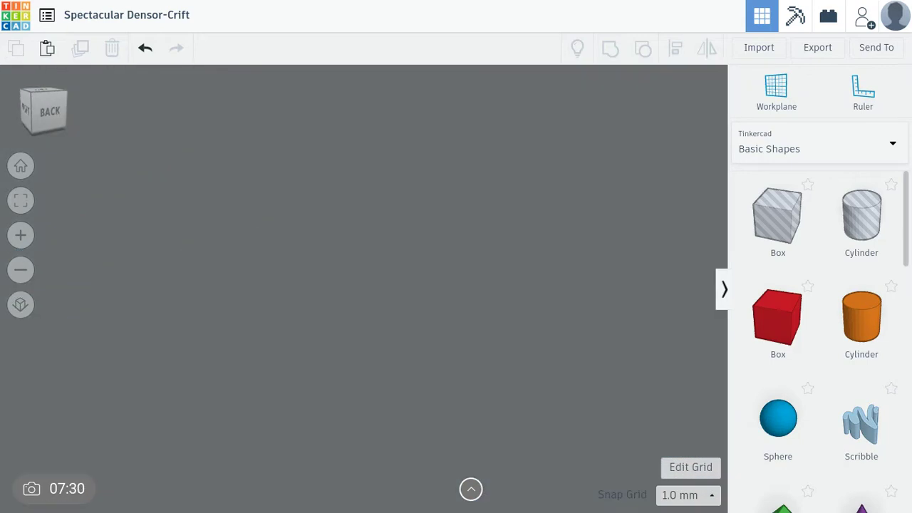
pyautogui.click(506, 285)
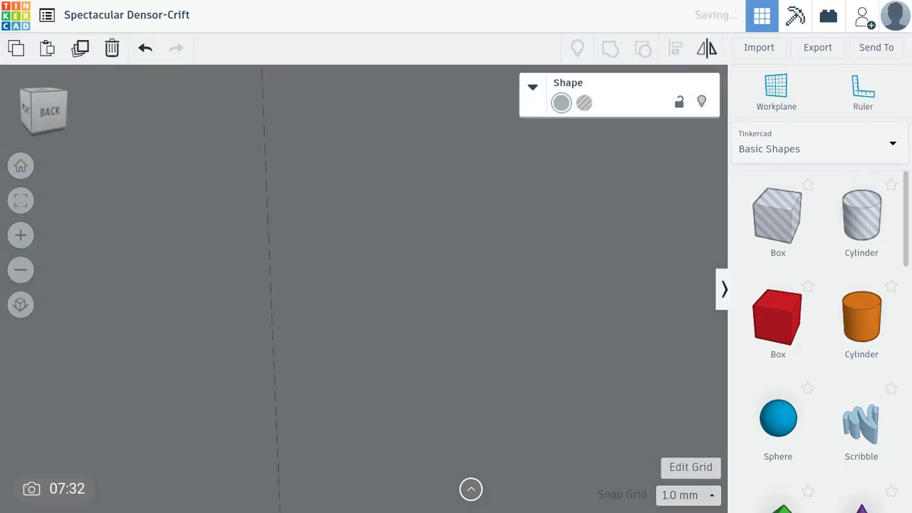
pyautogui.scroll(-3, 364, 285)
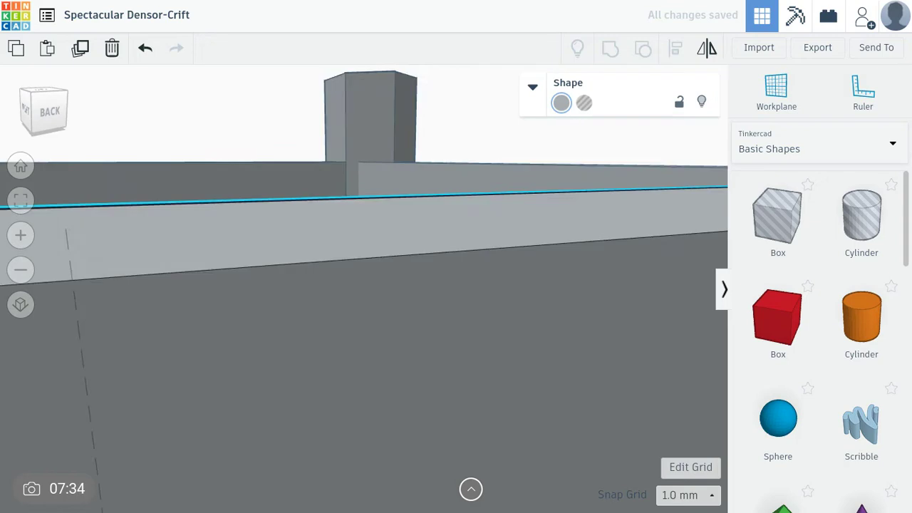
pyautogui.scroll(-3, 363, 285)
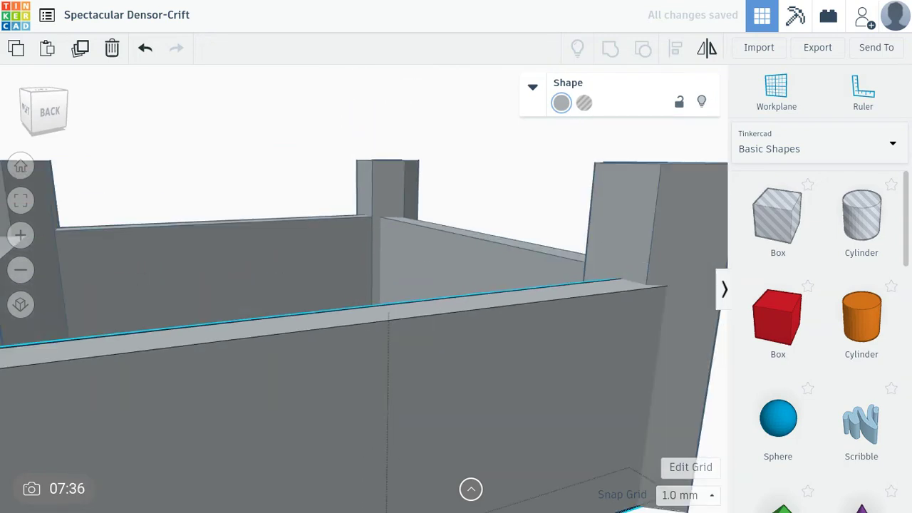
pyautogui.moveTo(356, 214); pyautogui.dragTo(356, 392)
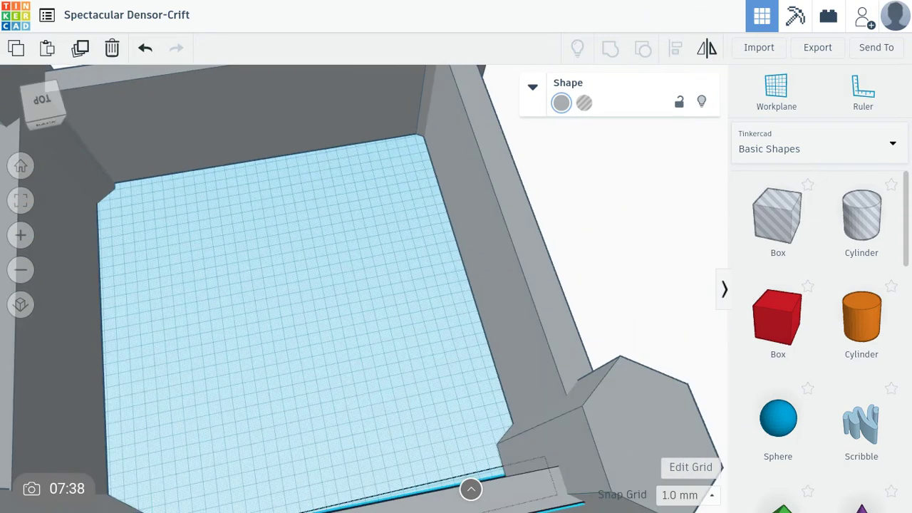
pyautogui.scroll(-1, 332, 271)
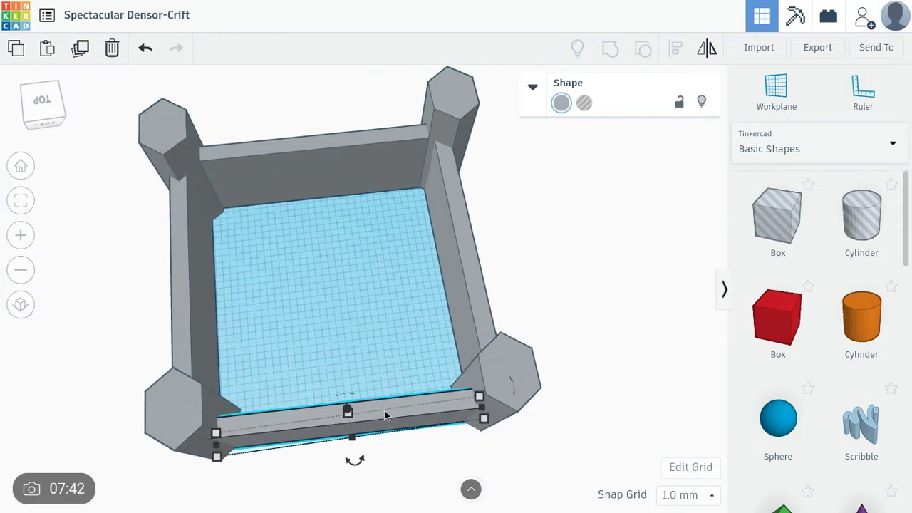
# Step: Slide the front wall forward until it sits flush between the front towers
pyautogui.moveTo(385, 412); pyautogui.dragTo(382, 402)
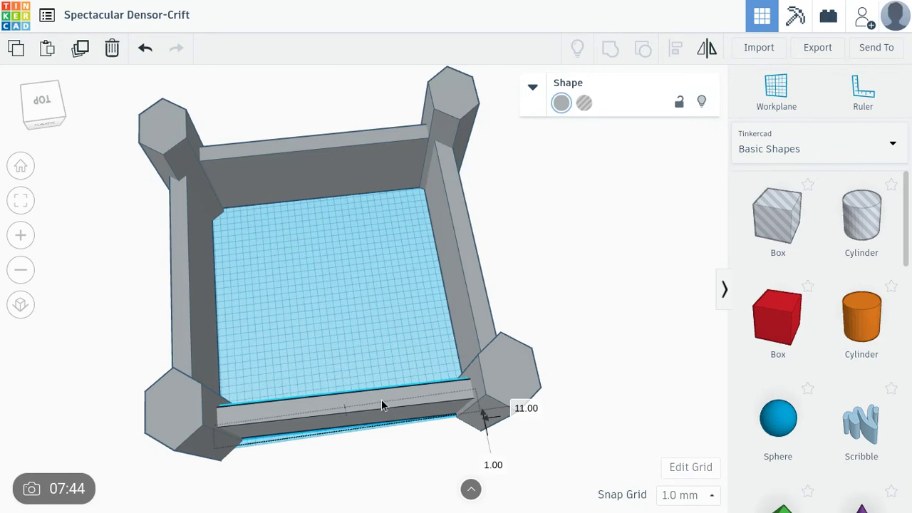
pyautogui.moveTo(381, 402); pyautogui.dragTo(379, 402)
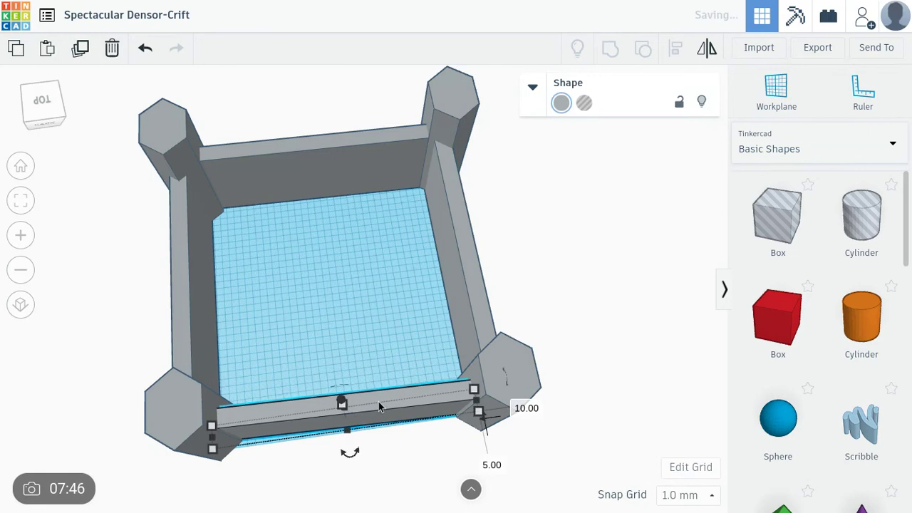
pyautogui.click(342, 300)
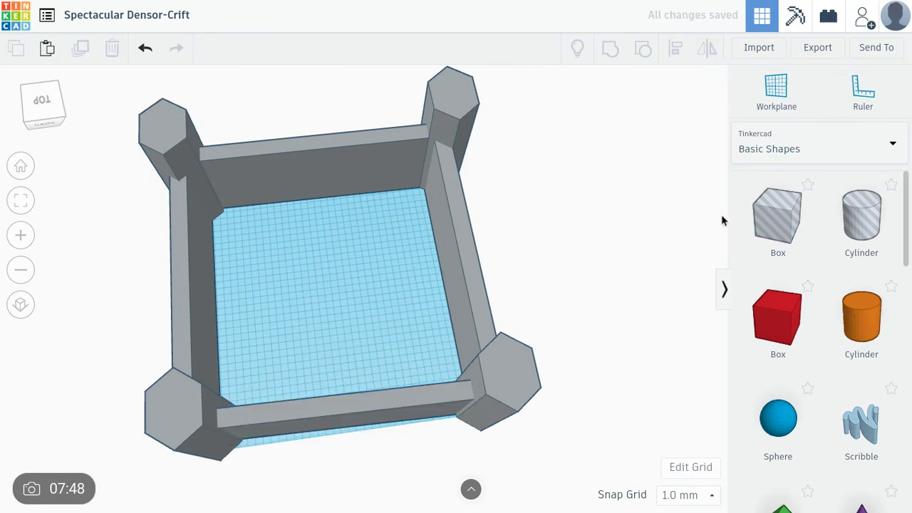
pyautogui.moveTo(656, 283)
pyautogui.mouseDown(button='right')
pyautogui.moveTo(584, 370)
pyautogui.moveTo(499, 363)
pyautogui.moveTo(628, 316)
pyautogui.mouseUp(button='right')
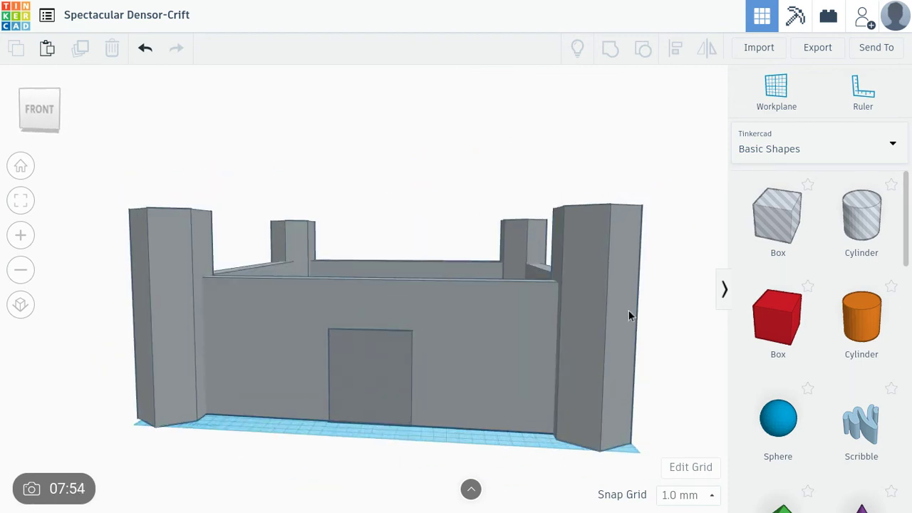
# Step: Adjust the door hole box slightly to keep it aligned in the doorway
pyautogui.click(386, 383)
pyautogui.moveTo(370, 423)
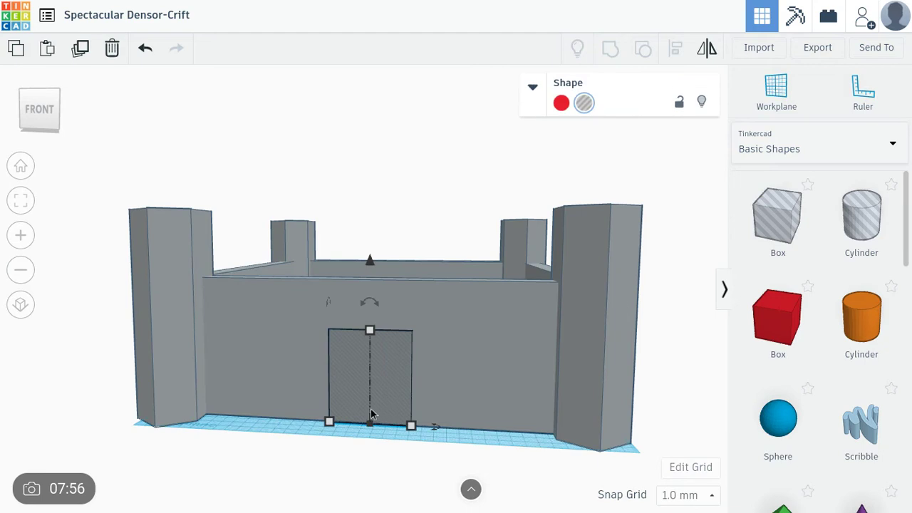
pyautogui.moveTo(370, 425); pyautogui.dragTo(371, 423)
pyautogui.click(350, 467)
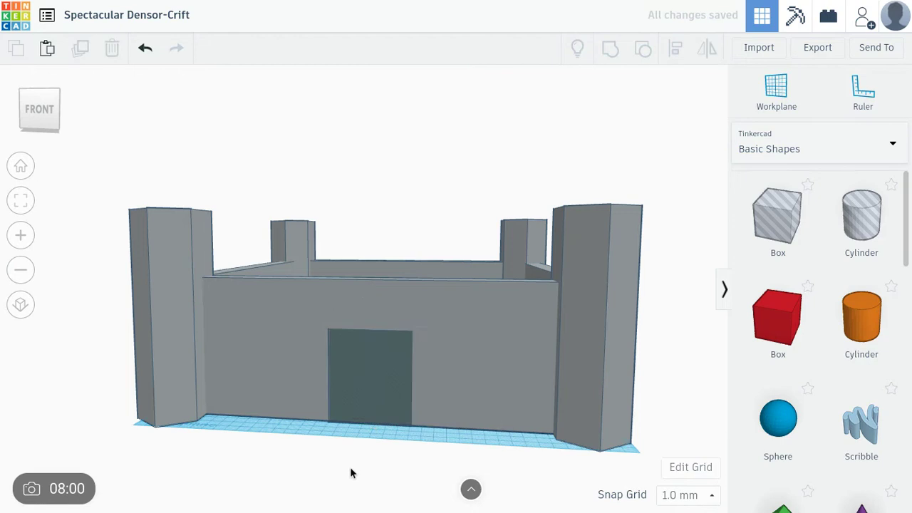
pyautogui.moveTo(350, 467)
pyautogui.mouseDown(button='right')
pyautogui.moveTo(199, 461)
pyautogui.moveTo(285, 484)
pyautogui.mouseUp(button='right')
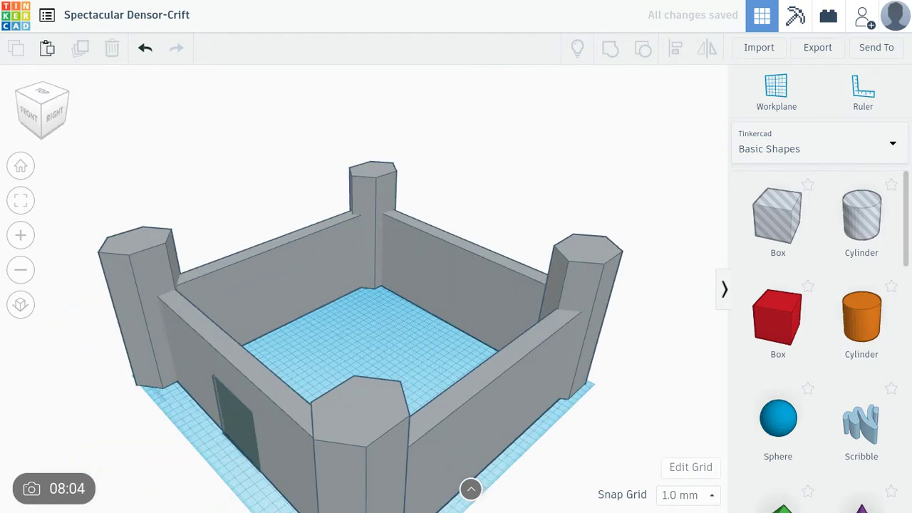
# Step: Nudge the door hole into the wall and deepen it from about 16 to 22 mm
pyautogui.click(240, 431)
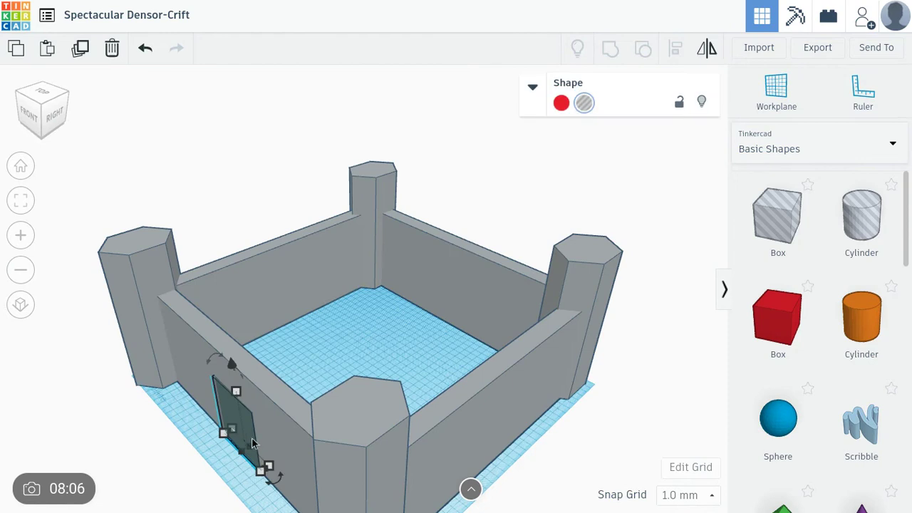
pyautogui.moveTo(250, 447); pyautogui.dragTo(255, 445)
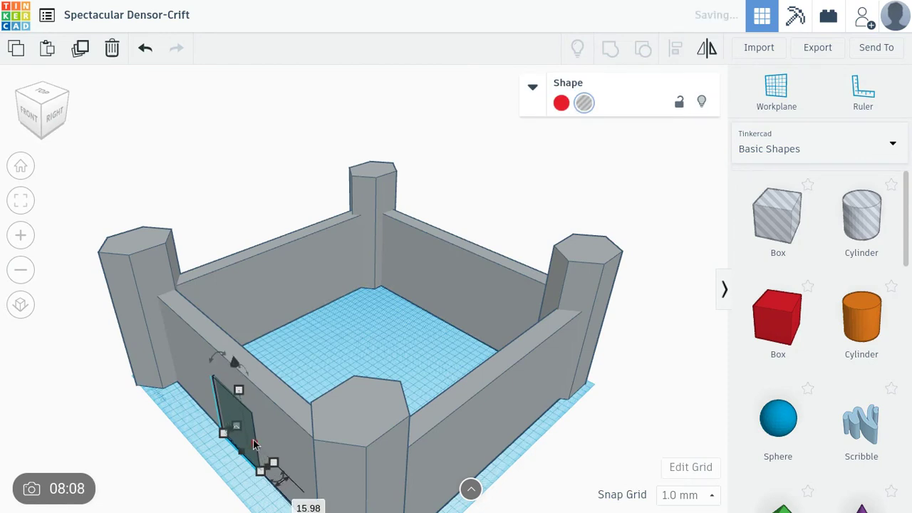
pyautogui.moveTo(254, 444); pyautogui.dragTo(214, 484, button='right')
pyautogui.moveTo(223, 385)
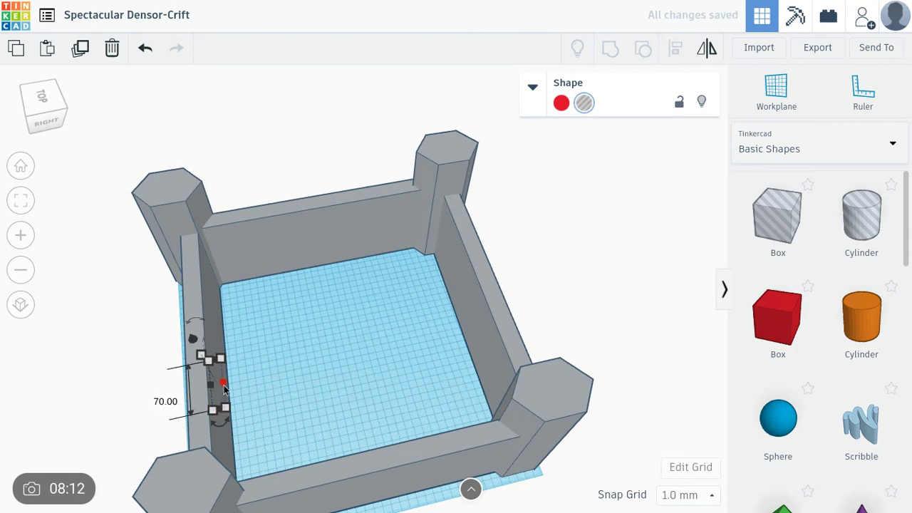
pyautogui.moveTo(223, 387); pyautogui.dragTo(230, 390)
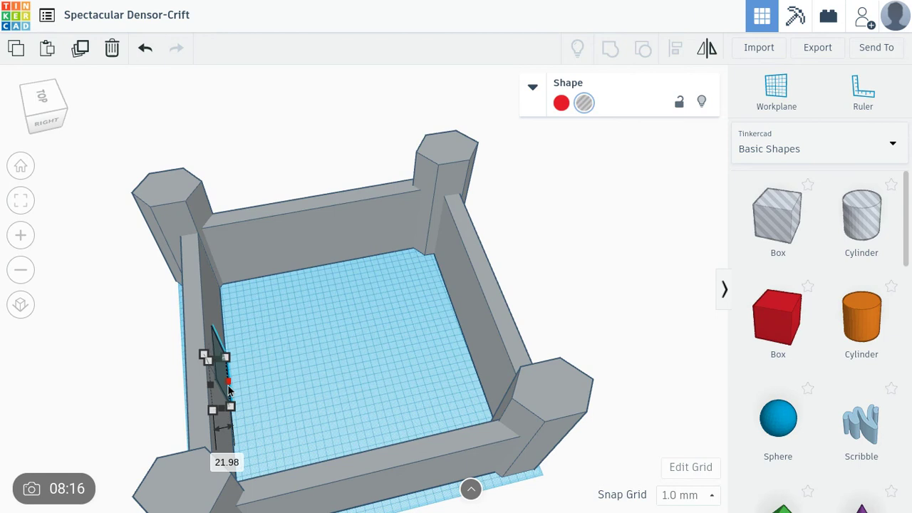
pyautogui.click(325, 382)
pyautogui.moveTo(325, 383)
pyautogui.mouseDown(button='right')
pyautogui.moveTo(399, 335)
pyautogui.moveTo(427, 299)
pyautogui.moveTo(470, 399)
pyautogui.moveTo(470, 271)
pyautogui.mouseUp(button='right')
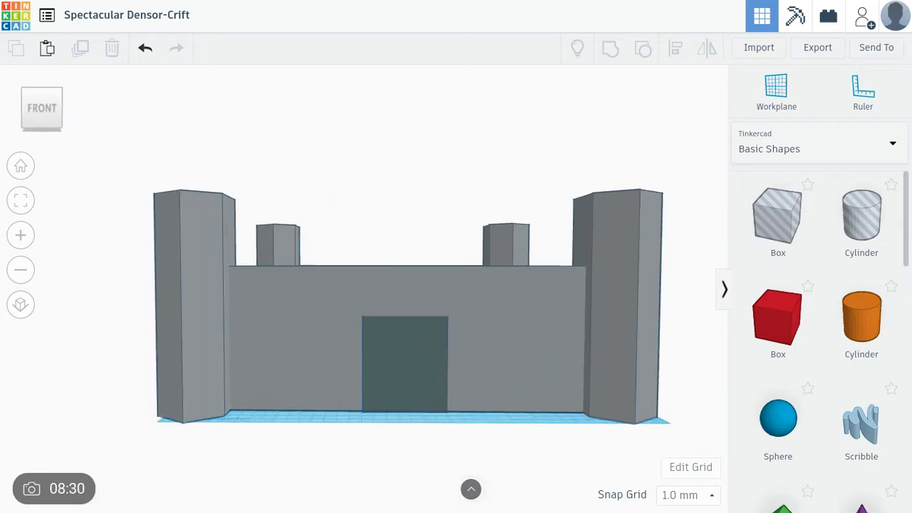
pyautogui.moveTo(765, 317); pyautogui.dragTo(540, 461)
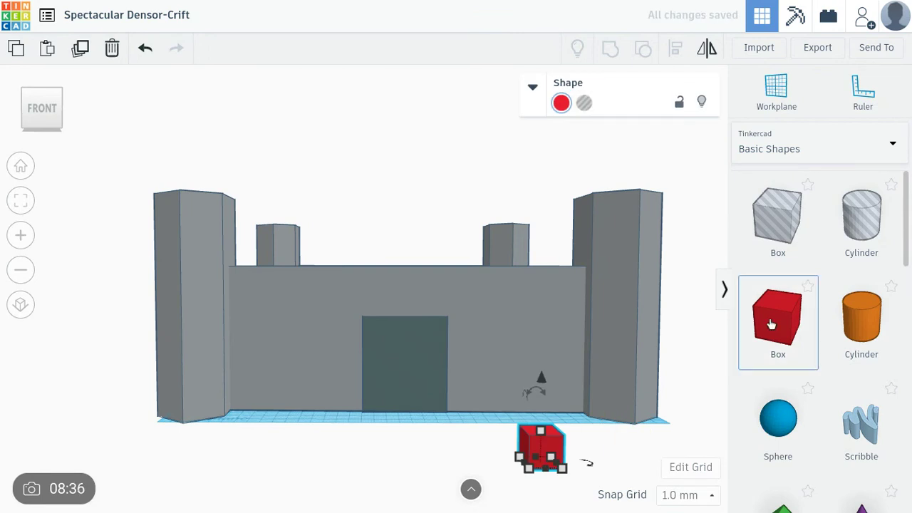
pyautogui.press('Delete')
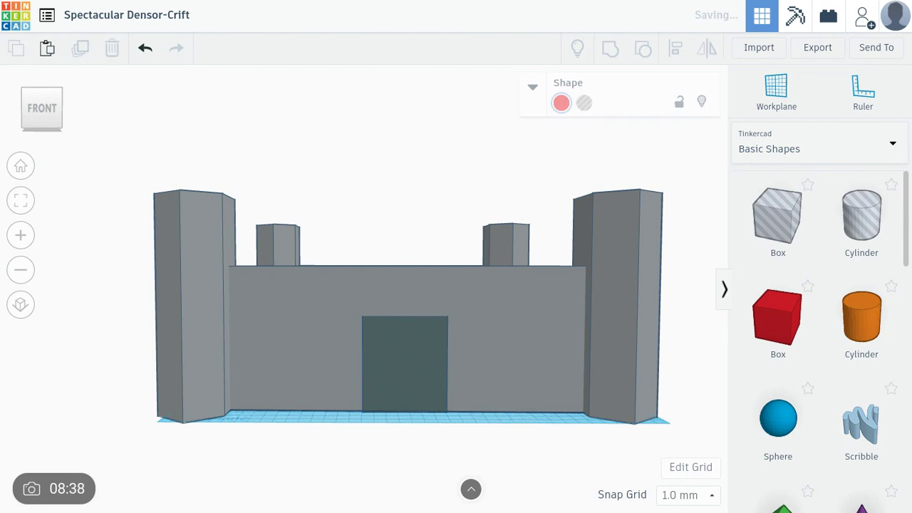
pyautogui.moveTo(427, 285)
pyautogui.mouseDown(button='right')
pyautogui.moveTo(314, 377)
pyautogui.moveTo(325, 228)
pyautogui.moveTo(349, 292)
pyautogui.moveTo(333, 239)
pyautogui.mouseUp(button='right')
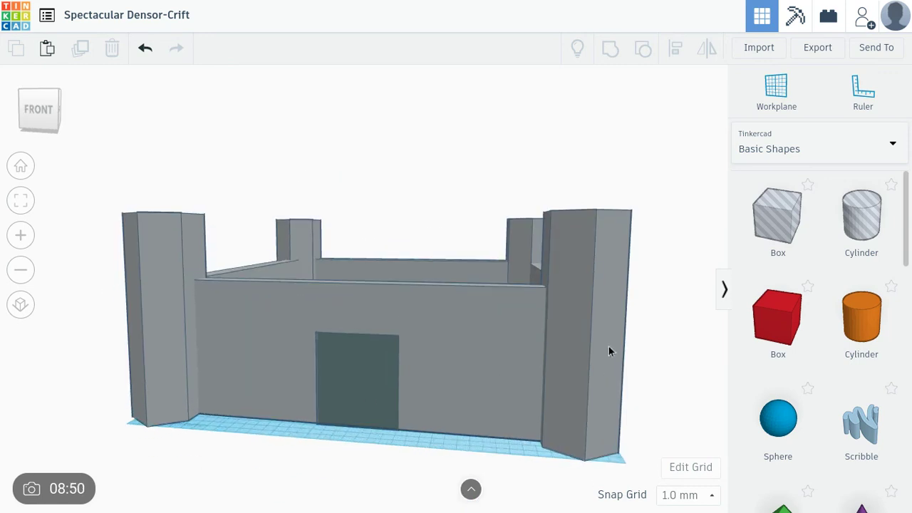